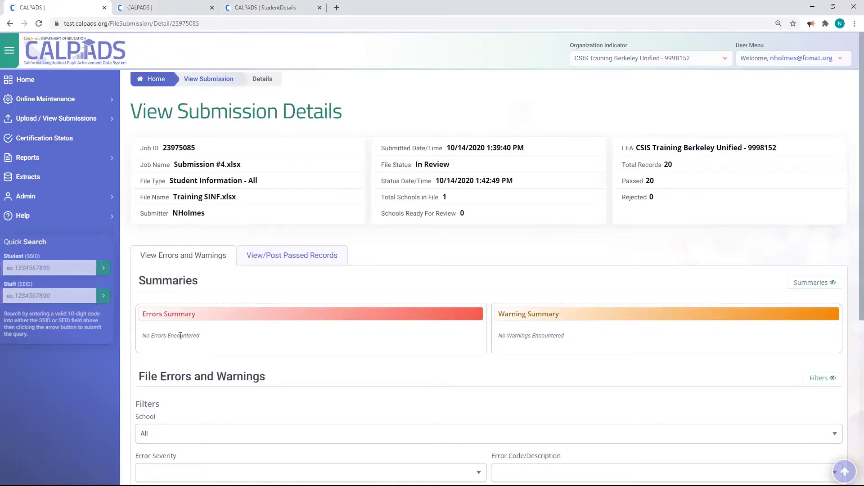
# Open the submission's passed records and switch the individual Post/Exclude option for each record on and off again.
pyautogui.click(256, 264)
pyautogui.scroll(-2, 257, 264)
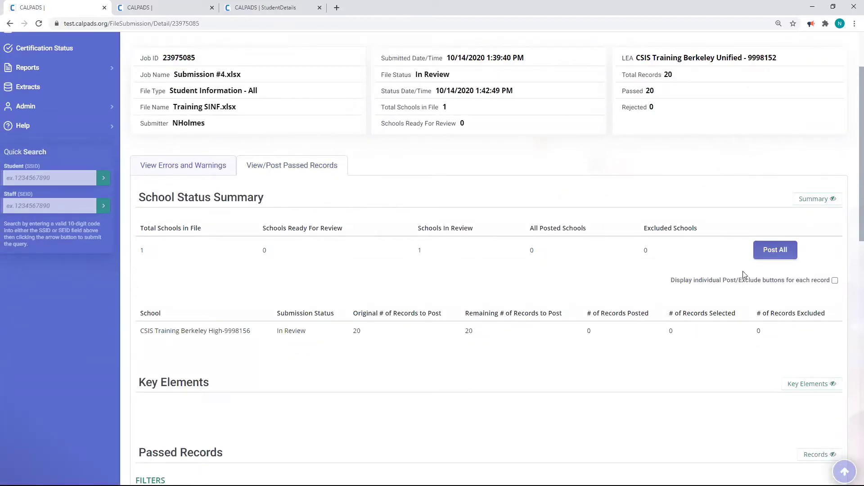
pyautogui.click(835, 281)
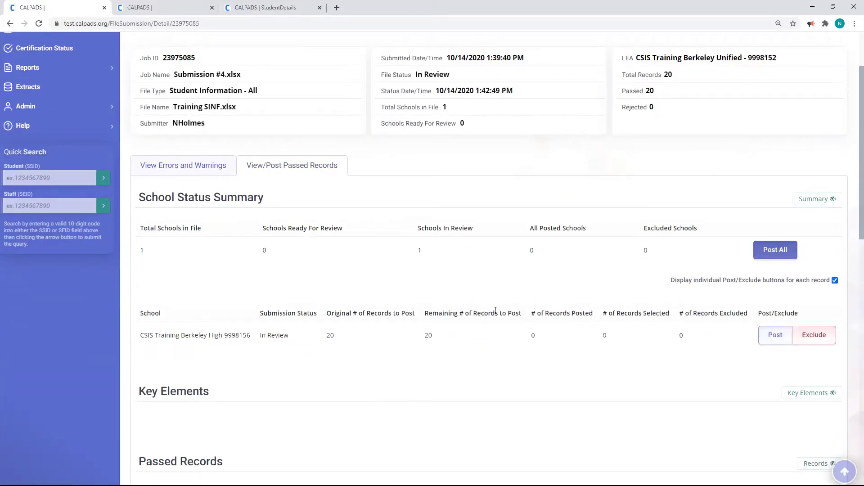
pyautogui.scroll(-2, 495, 309)
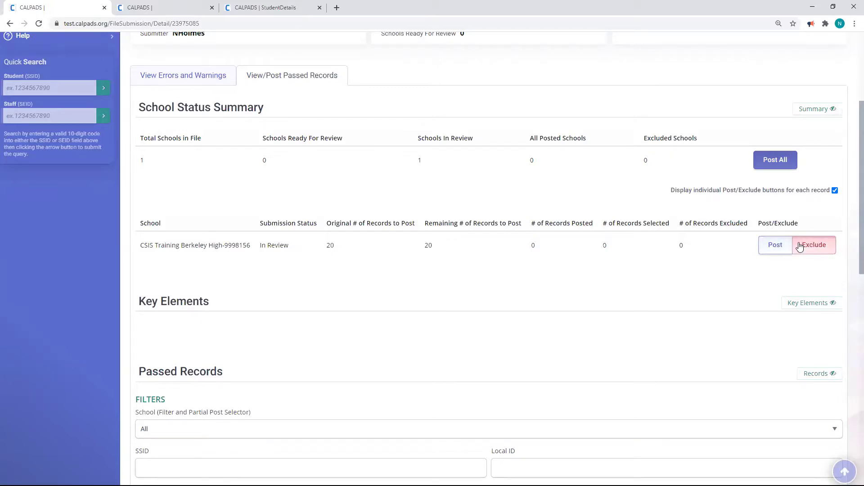
pyautogui.click(835, 191)
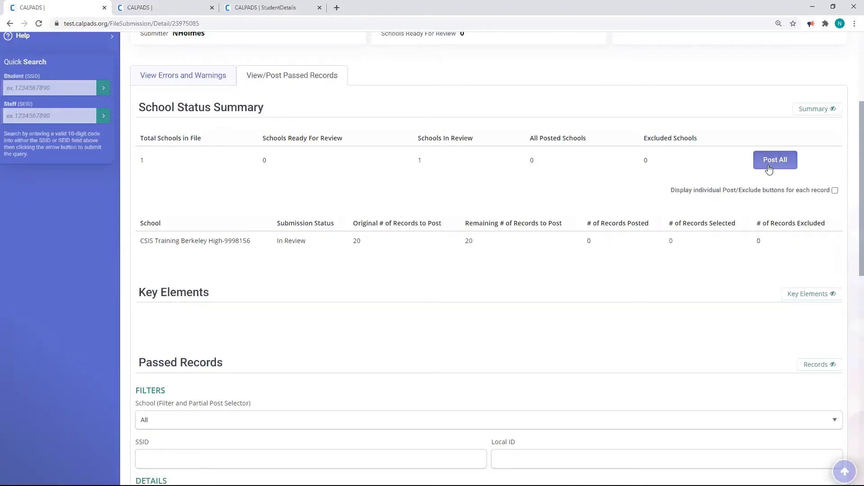
# Collapse the Passed Records section and expand it again.
pyautogui.scroll(-5, 616, 182)
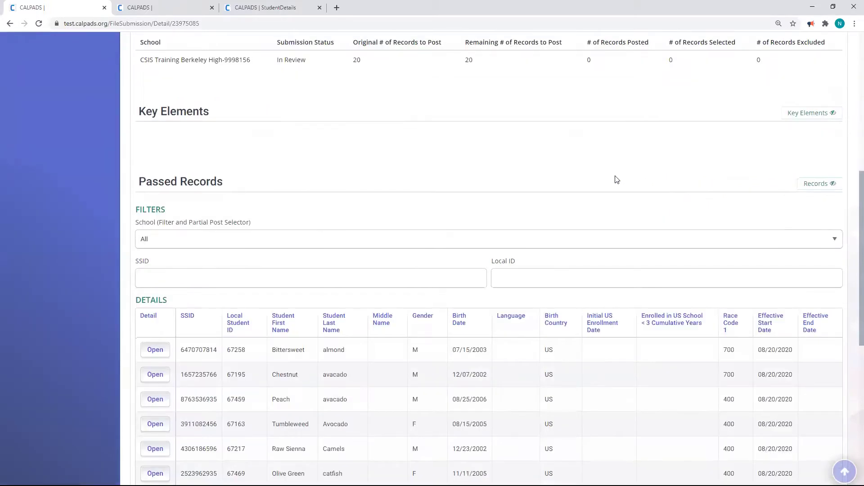
pyautogui.scroll(-1, 364, 125)
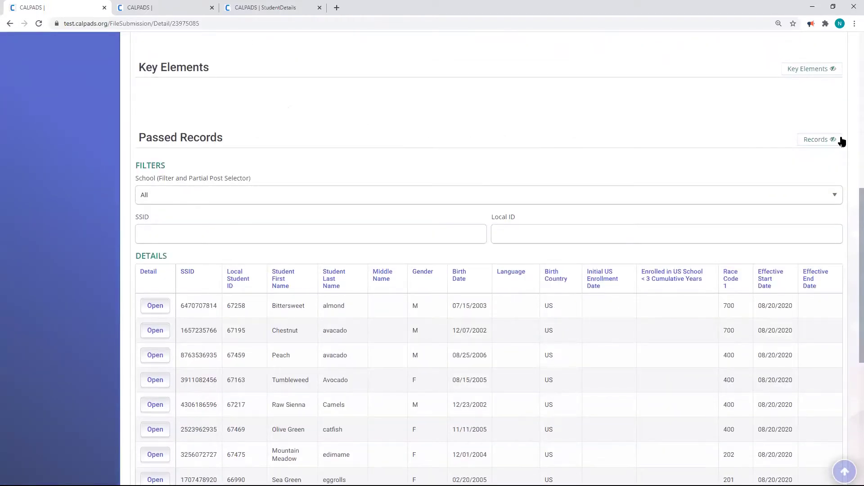
pyautogui.click(822, 140)
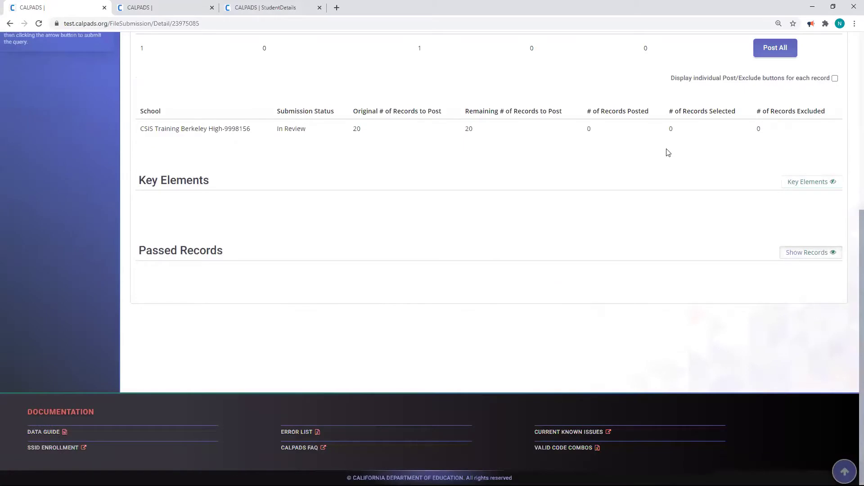
pyautogui.scroll(2, 663, 154)
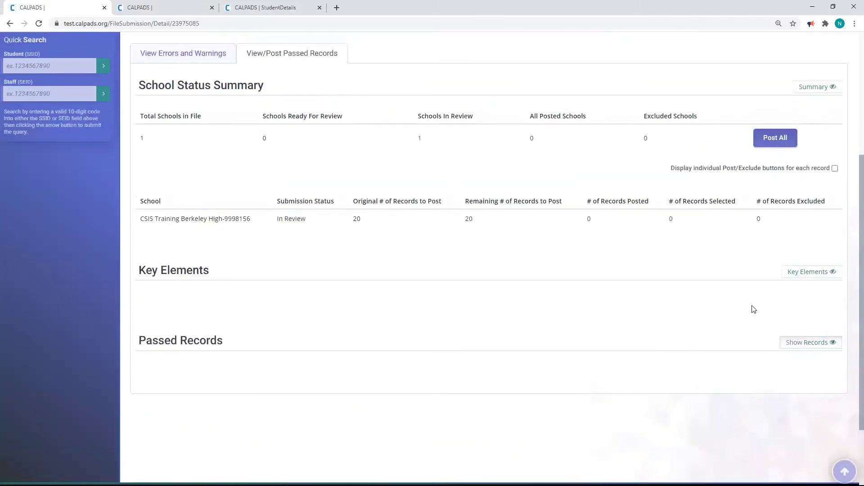
pyautogui.click(818, 343)
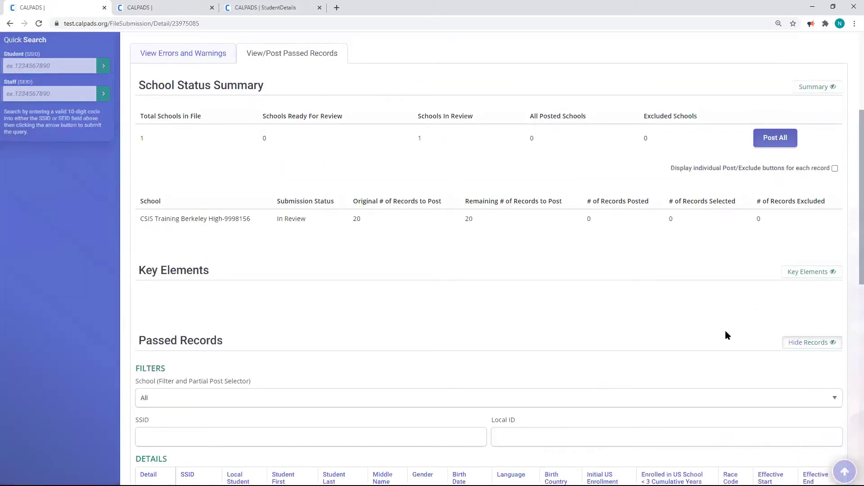
# Review the passed records on the second results page and return to the first page.
pyautogui.scroll(-2, 558, 327)
pyautogui.scroll(-1, 226, 279)
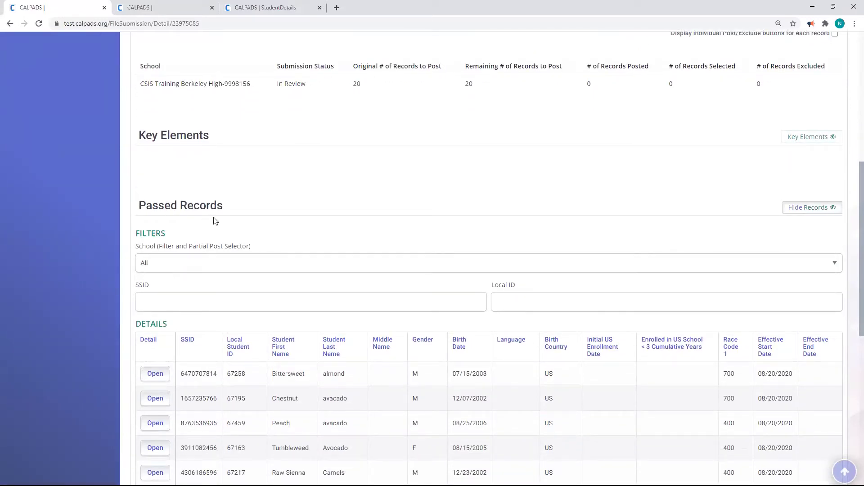
pyautogui.scroll(-2, 198, 270)
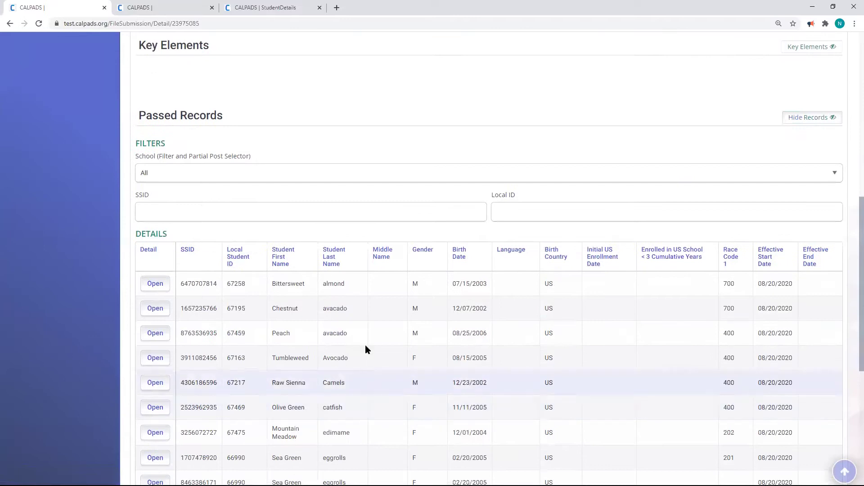
pyautogui.scroll(-2, 217, 349)
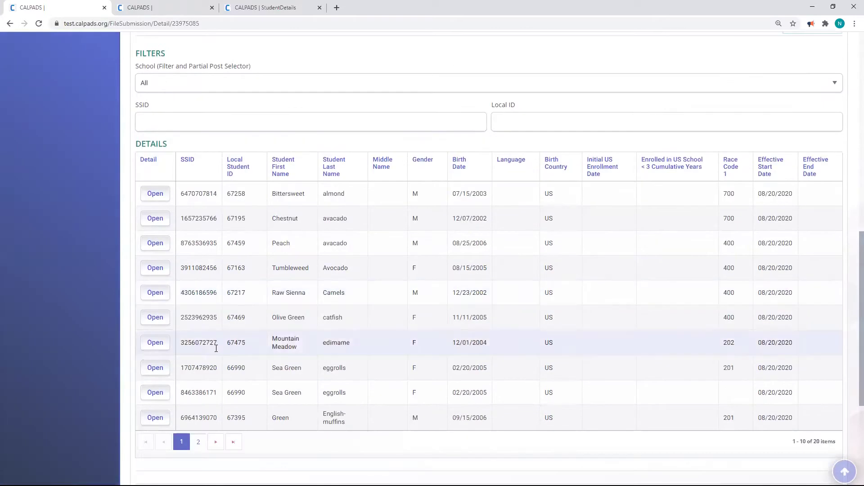
pyautogui.click(198, 443)
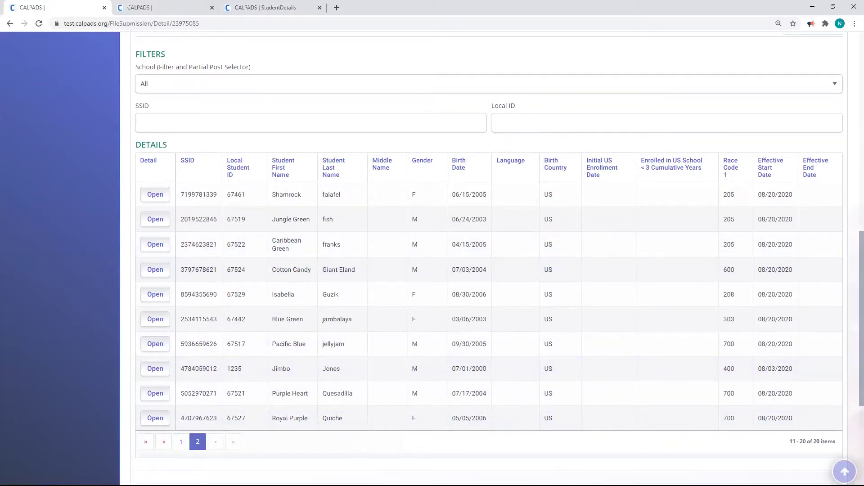
pyautogui.click(184, 443)
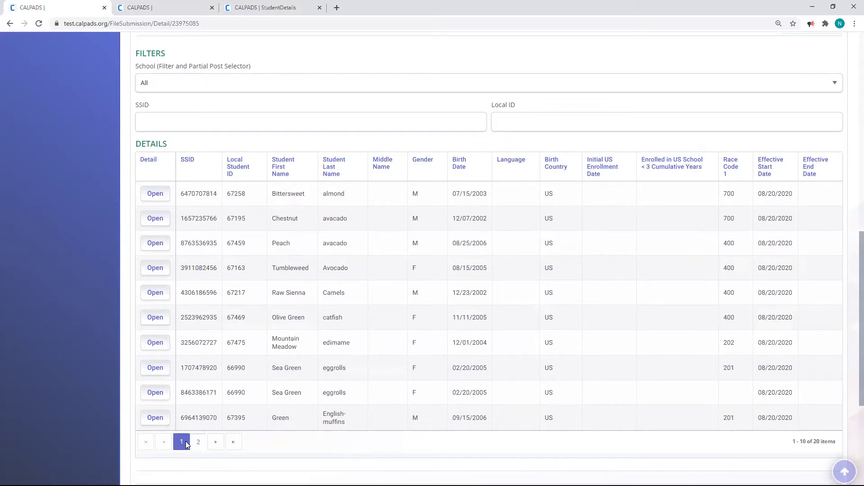
# Filter the passed records by the SSID copied from the fourth listed student, and clear the filter again.
pyautogui.doubleClick(182, 267)
pyautogui.rightClick(182, 269)
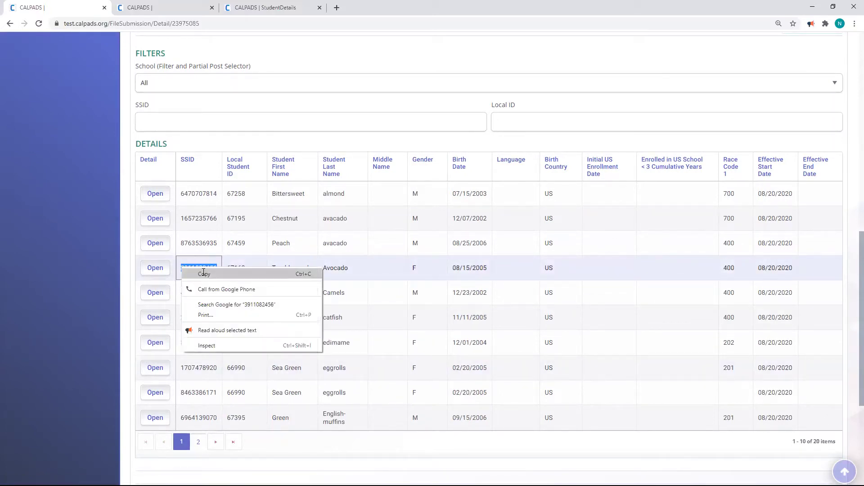
pyautogui.click(198, 275)
pyautogui.click(165, 127)
pyautogui.rightClick(165, 127)
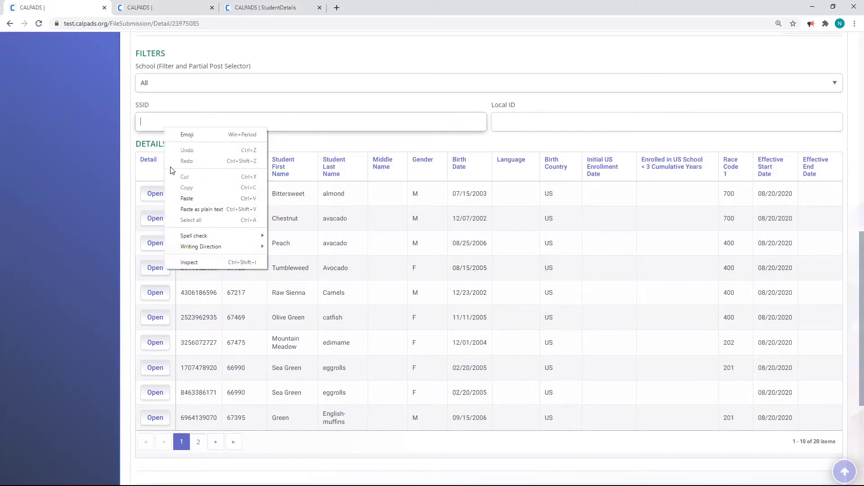
pyautogui.click(187, 198)
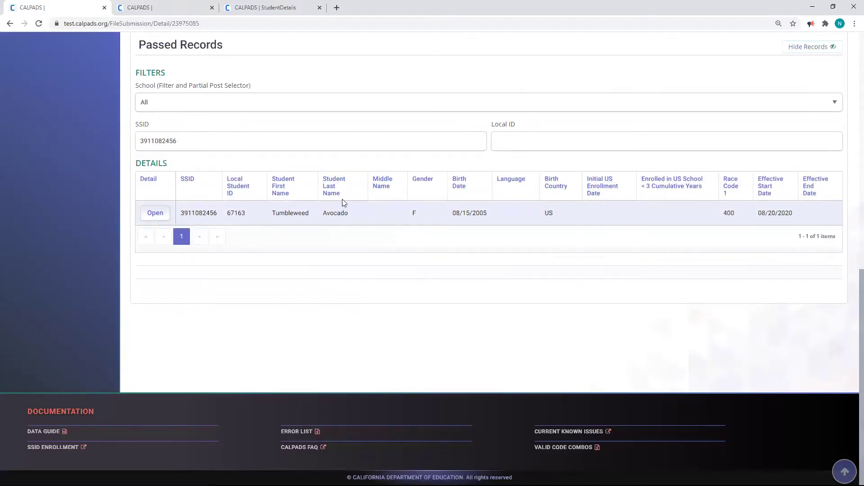
pyautogui.doubleClick(228, 140)
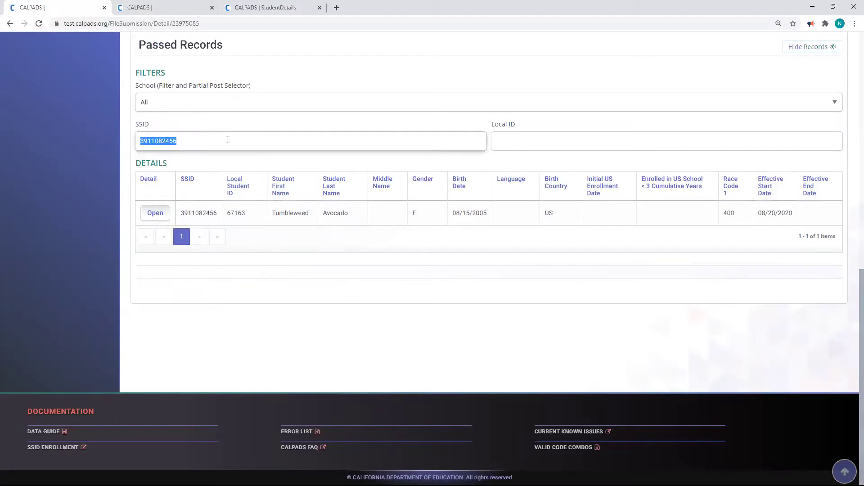
pyautogui.press('BackSpace')
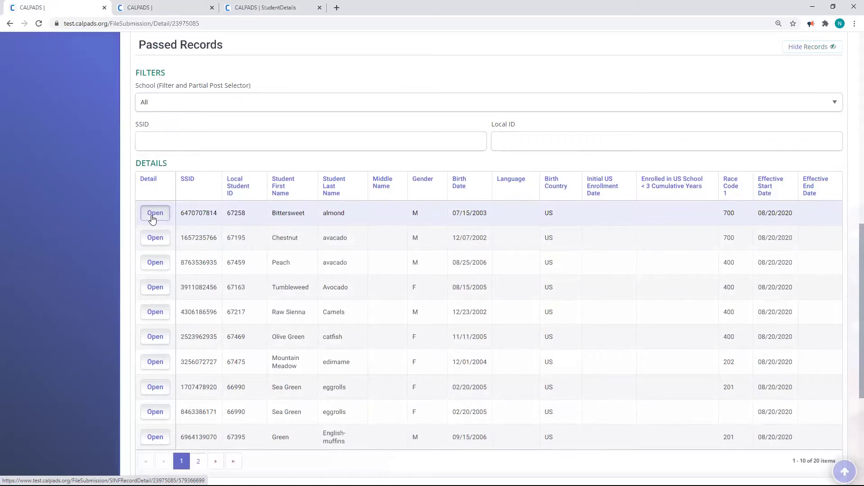
# Examine the full SINF record details of the first listed student, from identifiers to preferred names, and close the record.
pyautogui.click(152, 218)
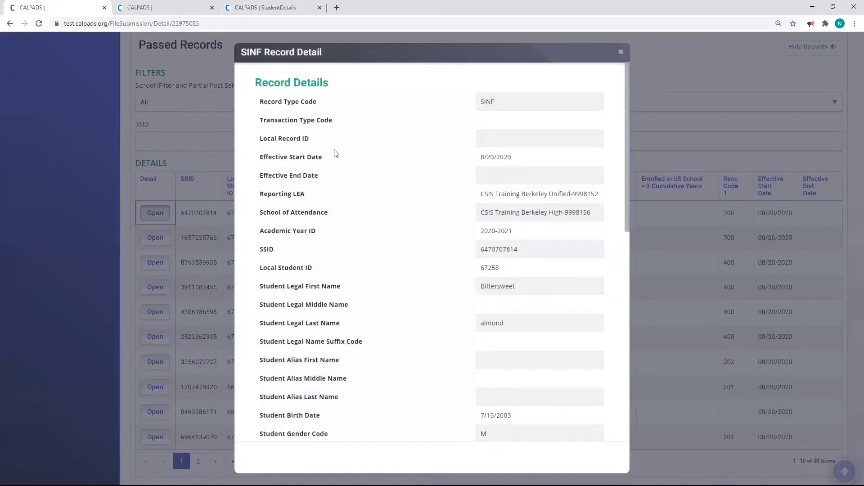
pyautogui.scroll(-6, 334, 154)
pyautogui.scroll(-4, 335, 154)
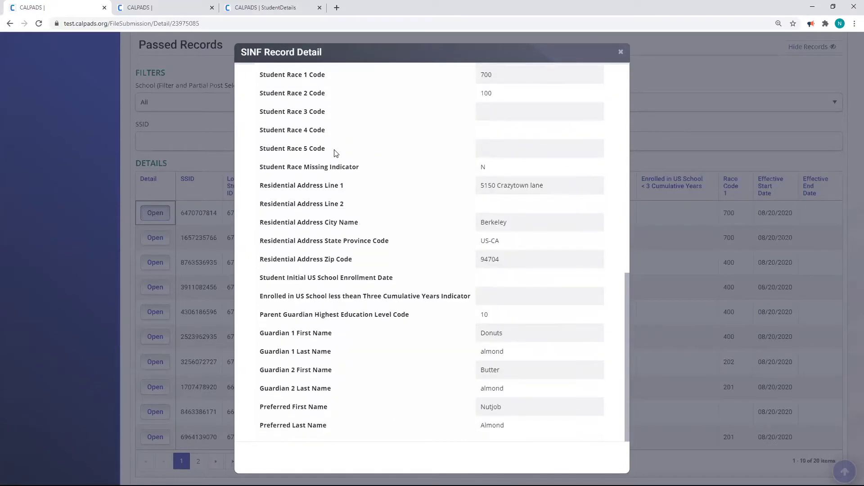
pyautogui.scroll(3, 335, 158)
pyautogui.scroll(-3, 328, 178)
pyautogui.scroll(1, 381, 298)
pyautogui.scroll(4, 381, 298)
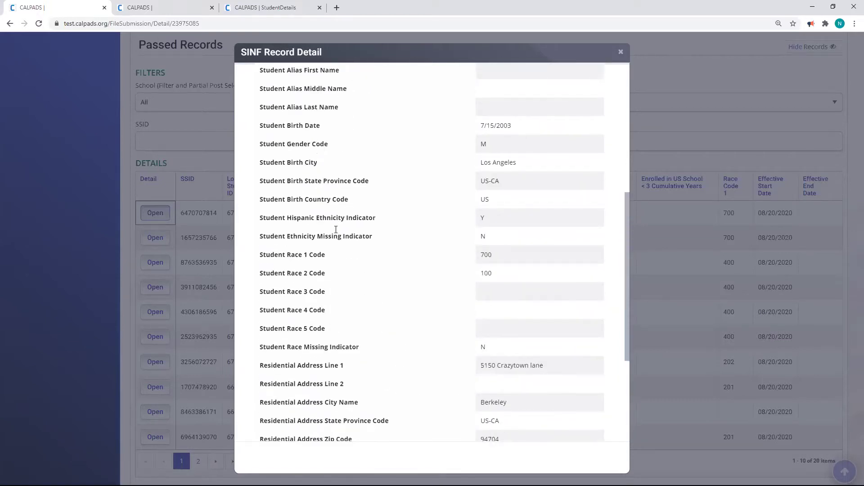
pyautogui.scroll(2, 457, 99)
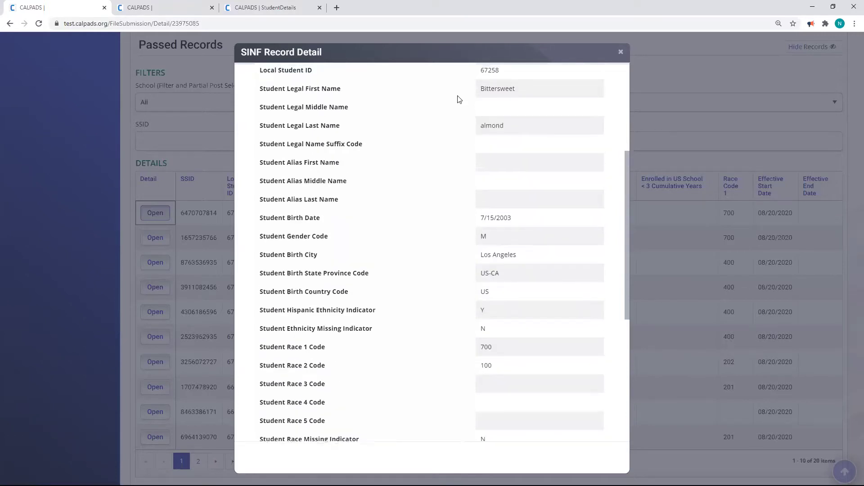
pyautogui.scroll(1, 457, 99)
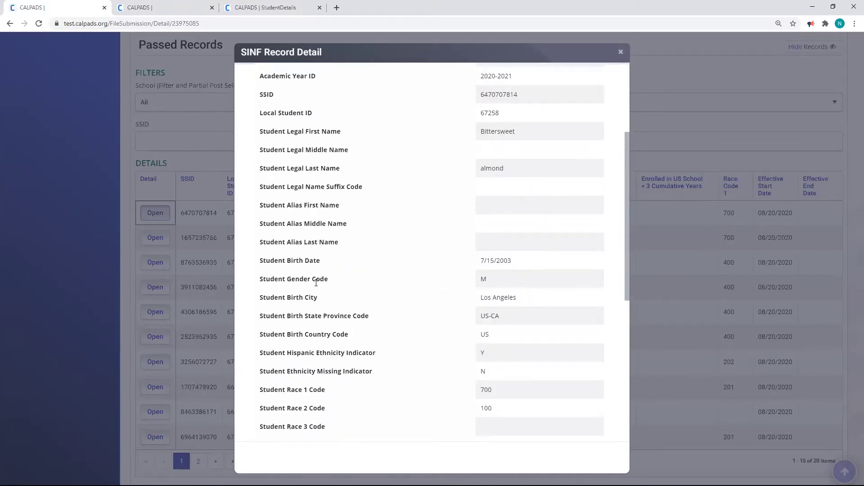
pyautogui.click(621, 52)
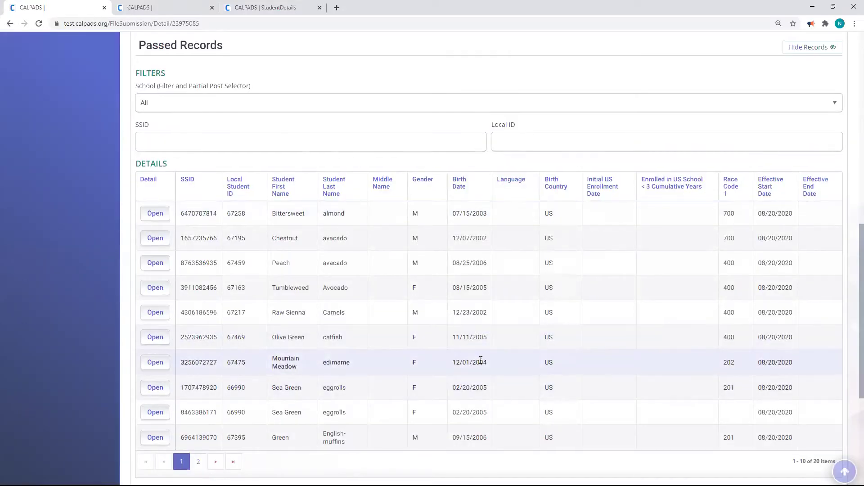
# Open the View Submission page in a separate browser tab.
pyautogui.scroll(7, 480, 360)
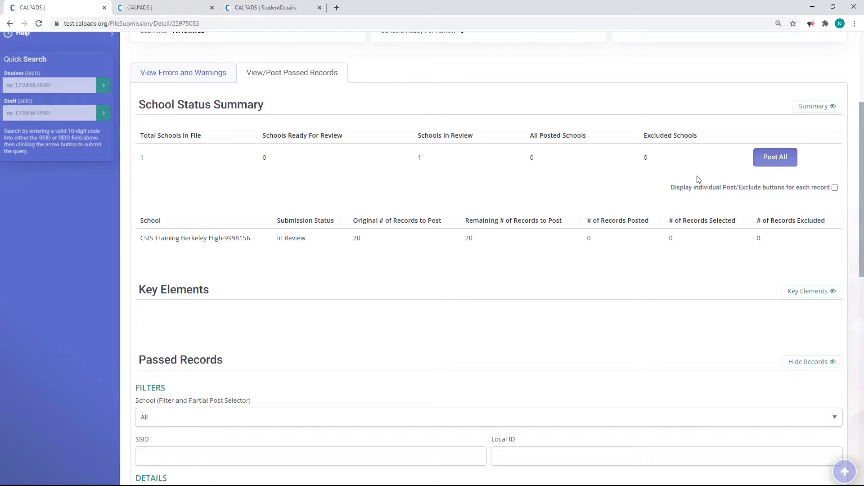
pyautogui.scroll(2, 631, 178)
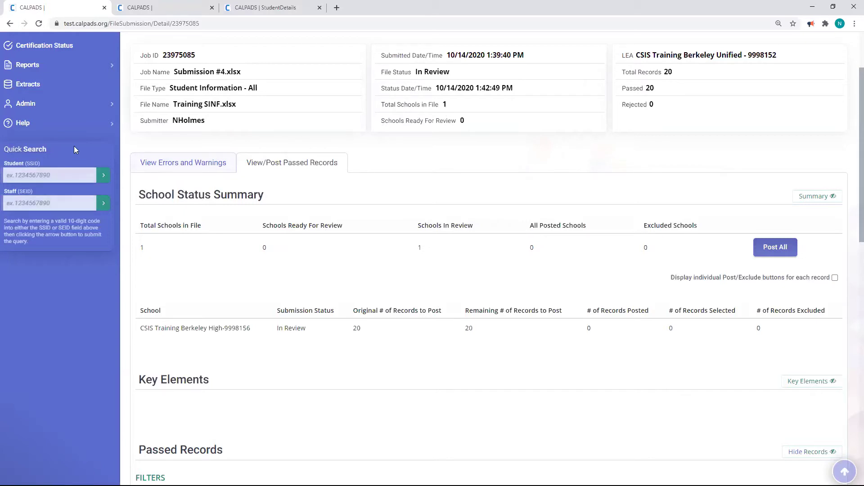
pyautogui.scroll(2, 261, 153)
pyautogui.scroll(1, 226, 158)
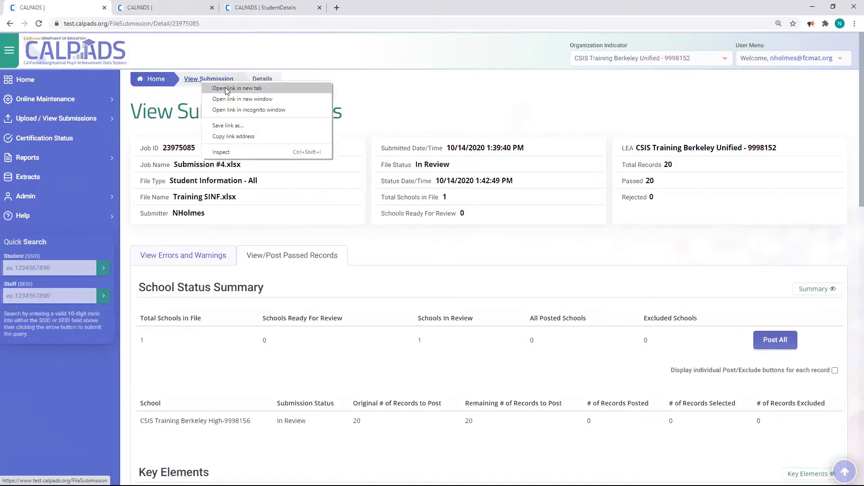
pyautogui.click(225, 88)
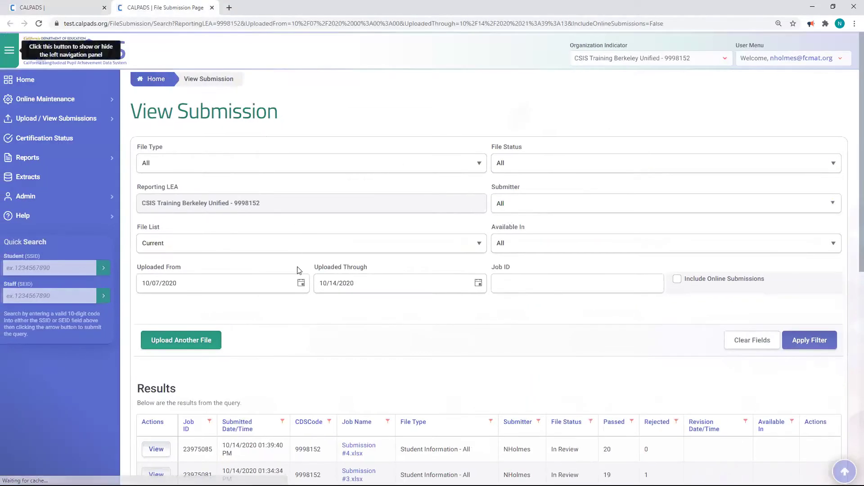
# Filter the submissions to the file type Student Information-SINF and open the details of the SINF DEMO.xlsx submission.
pyautogui.scroll(-3, 295, 234)
pyautogui.scroll(3, 245, 135)
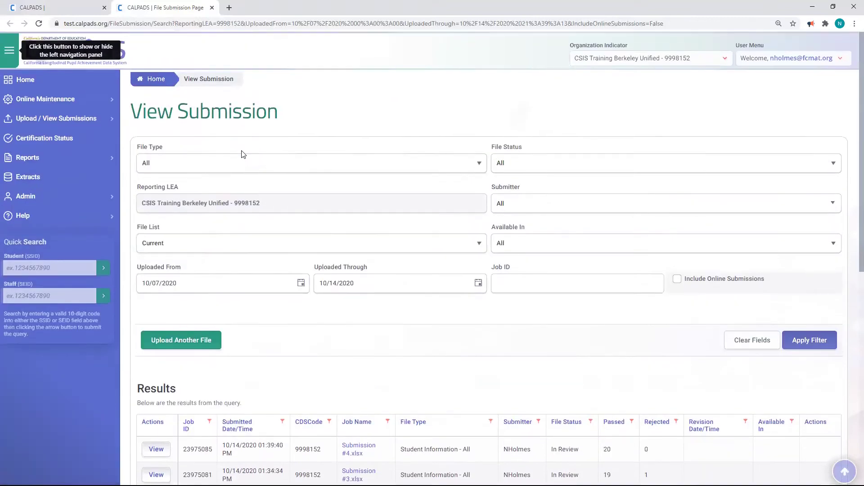
pyautogui.click(243, 167)
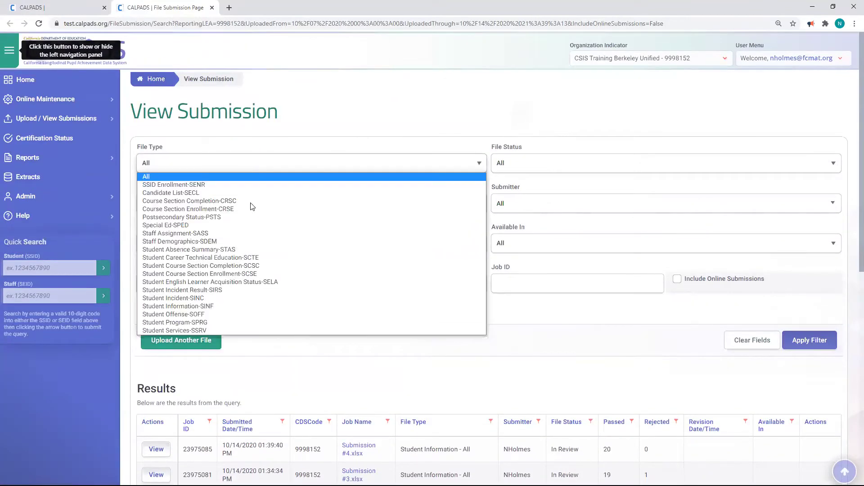
pyautogui.click(246, 306)
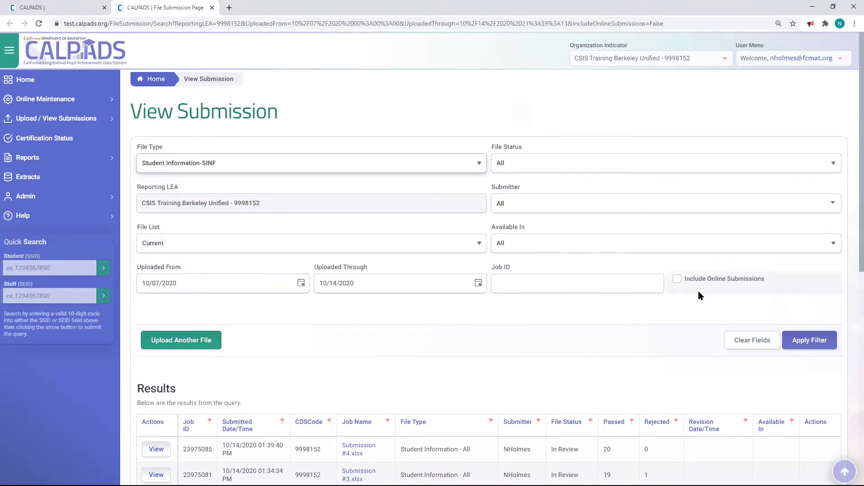
pyautogui.click(805, 337)
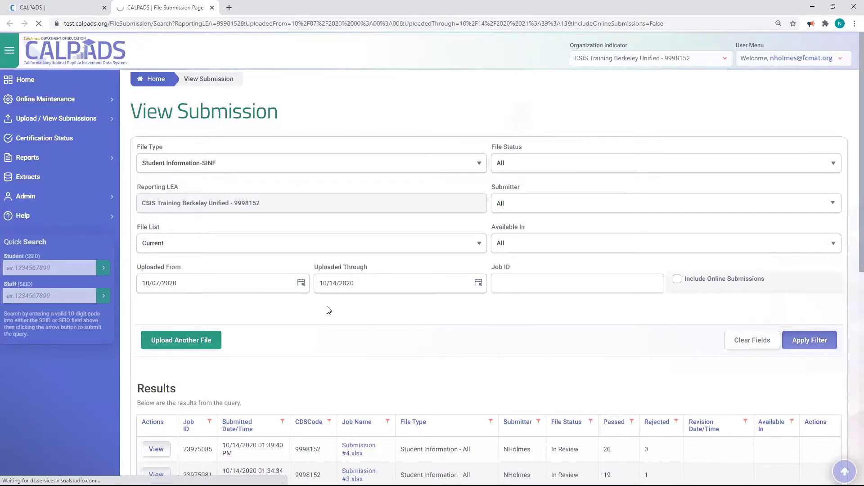
pyautogui.scroll(-4, 332, 307)
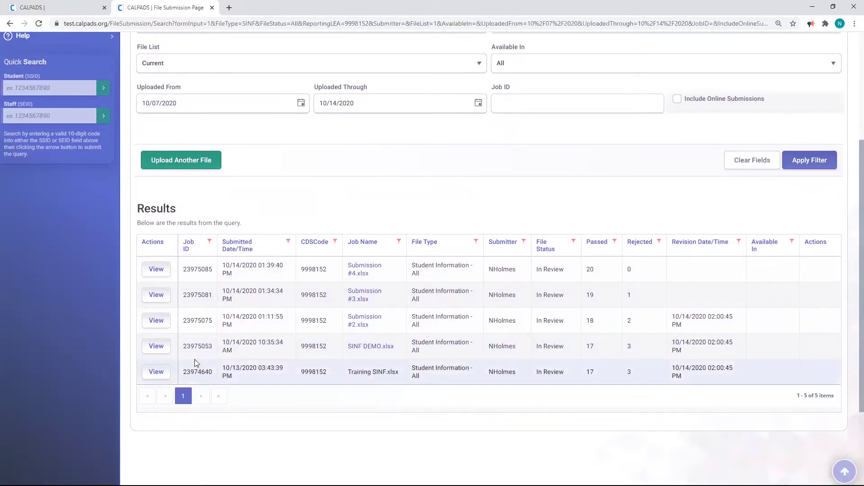
pyautogui.click(162, 349)
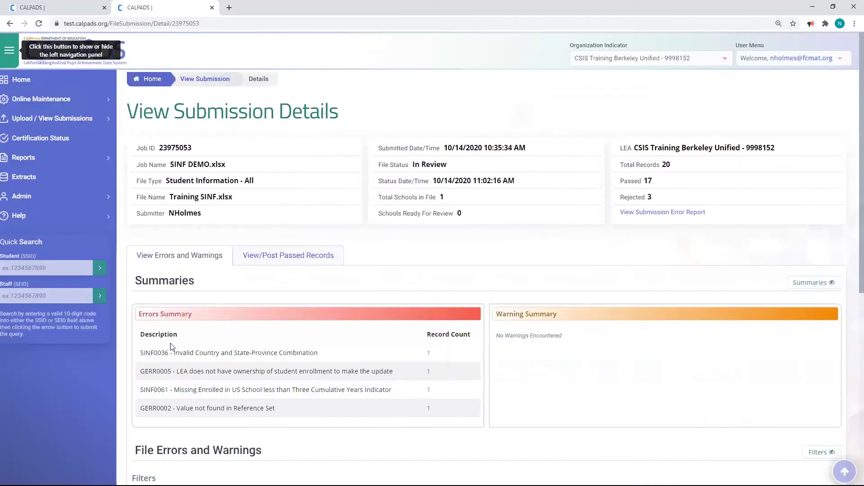
# Examine the errors summary and file error details of the SINF DEMO.xlsx submission, and show its passed records.
pyautogui.scroll(-4, 481, 307)
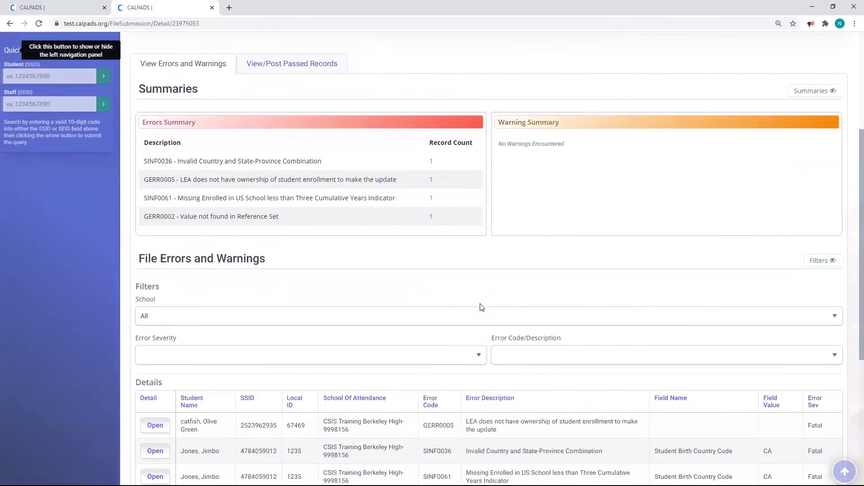
pyautogui.scroll(-2, 481, 307)
pyautogui.scroll(4, 328, 225)
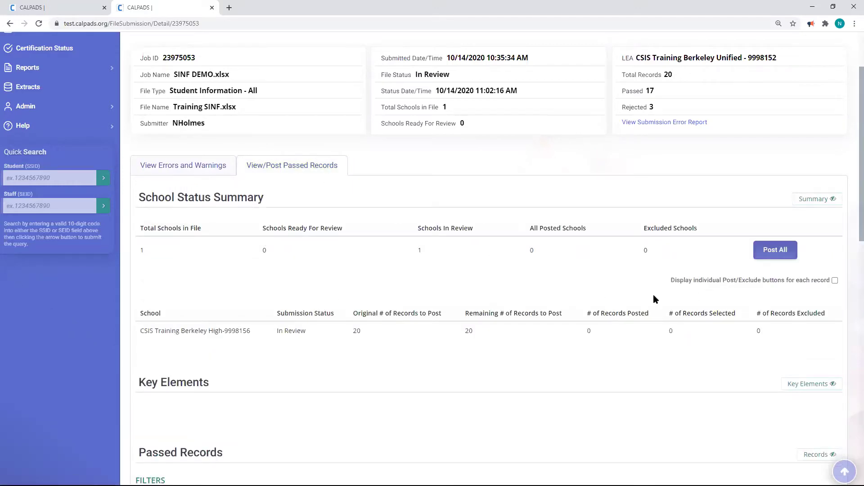
# Display the individual Post/Exclude buttons, review both pages of passed records, and post the SINF DEMO.xlsx submission.
pyautogui.click(834, 281)
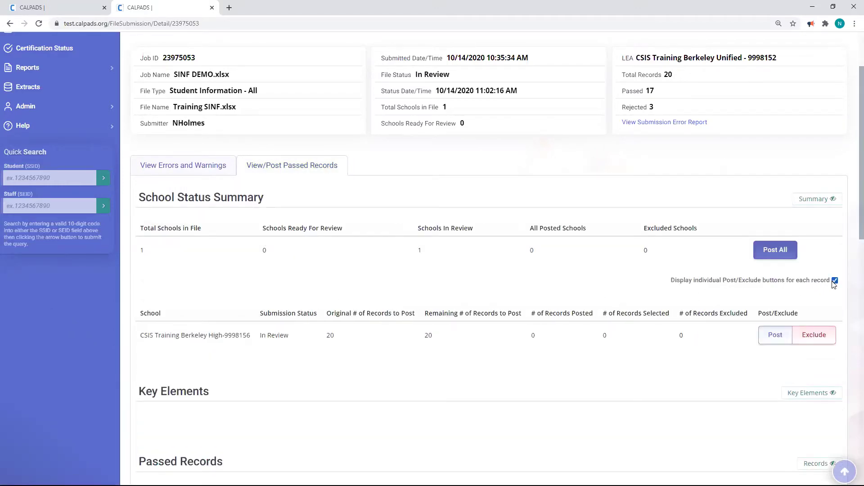
pyautogui.scroll(-10, 325, 351)
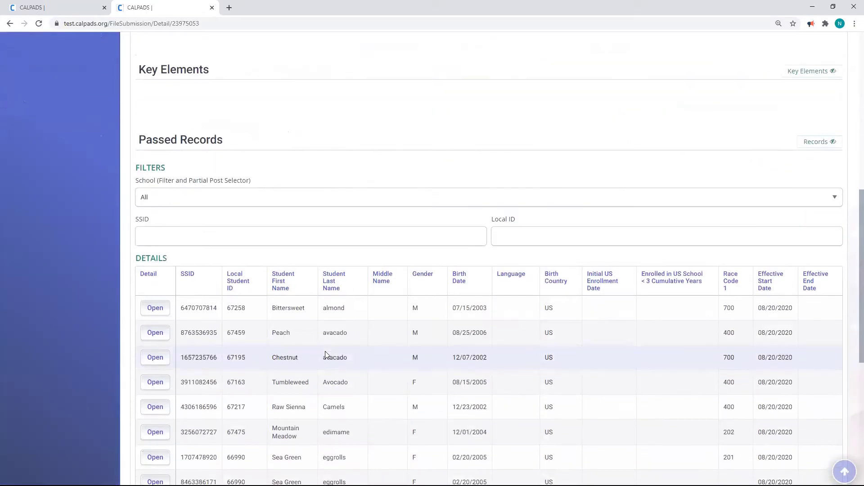
pyautogui.scroll(-3, 325, 351)
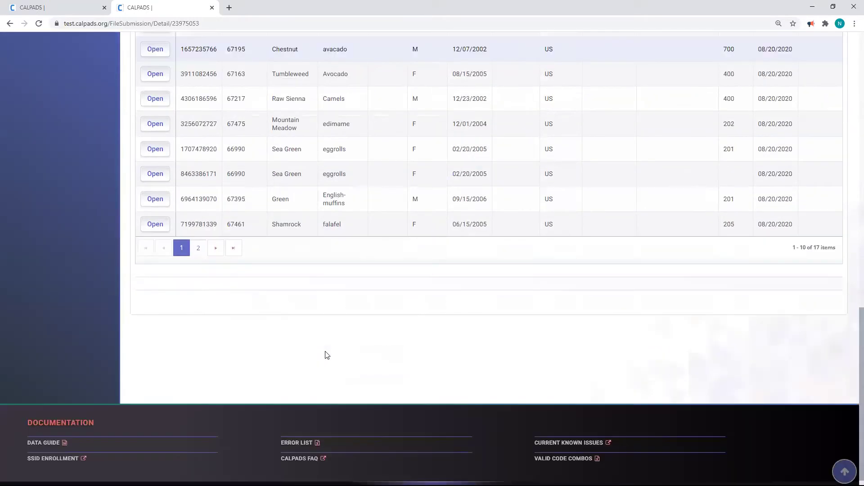
pyautogui.click(199, 247)
pyautogui.scroll(2, 247, 266)
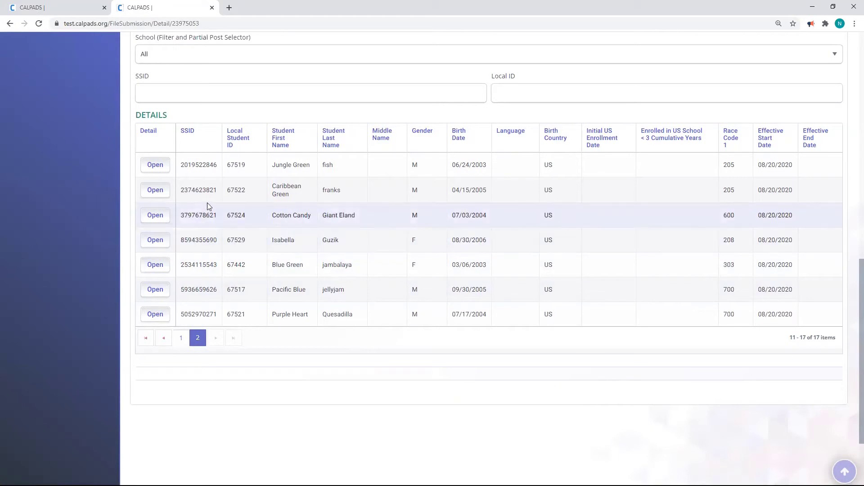
pyautogui.scroll(9, 416, 275)
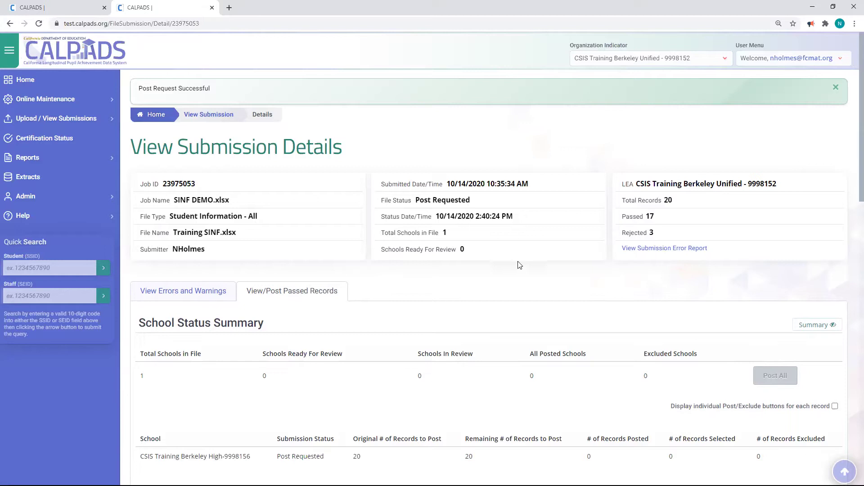
# Return to the submissions list and refresh it to check the file status of SINF DEMO.xlsx.
pyautogui.click(203, 118)
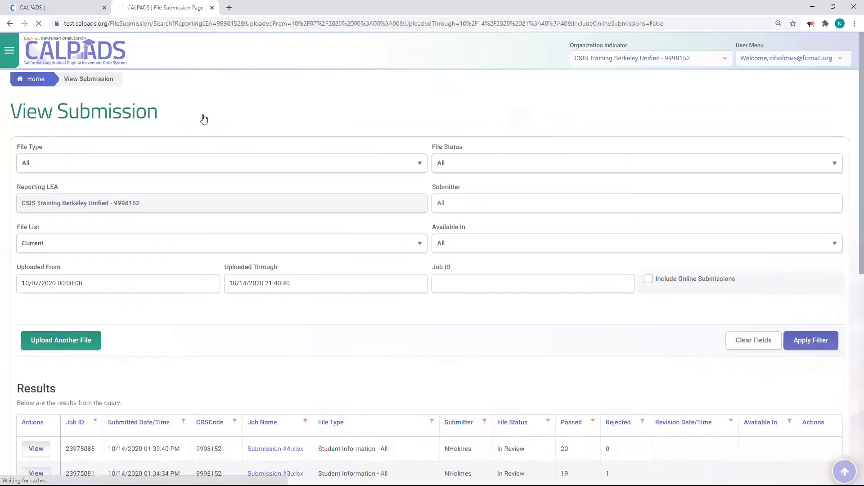
pyautogui.scroll(-2, 485, 167)
pyautogui.scroll(-3, 485, 166)
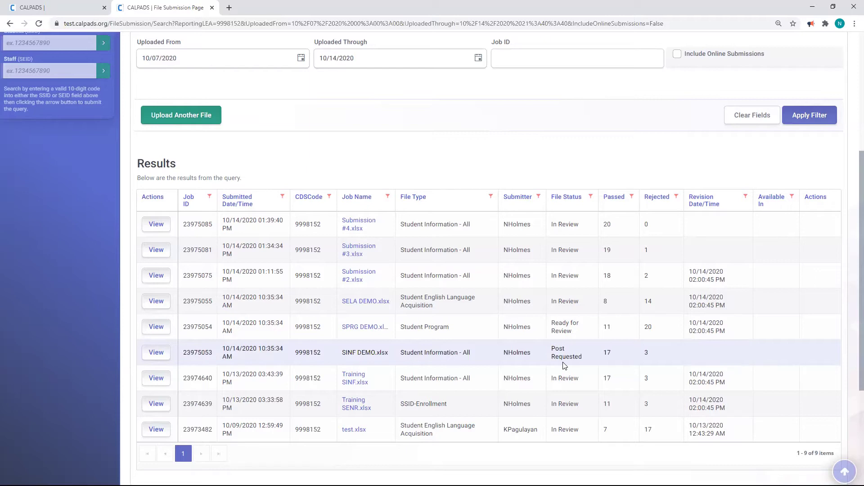
pyautogui.press('F5')
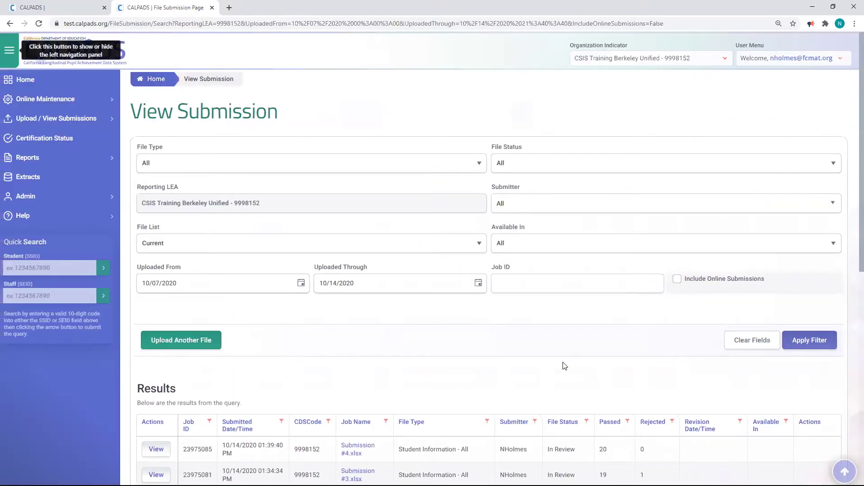
pyautogui.scroll(-4, 564, 366)
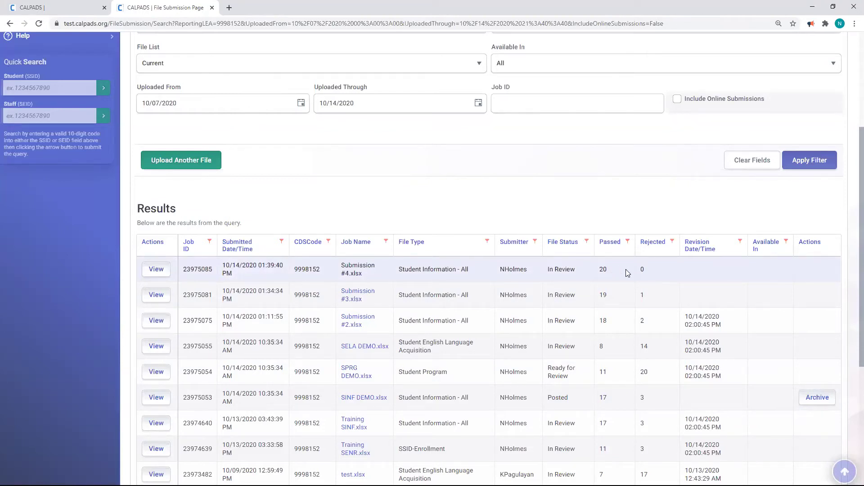
# Open the details of the Submission #4.xlsx submission and check its errors and warnings.
pyautogui.scroll(3, 252, 193)
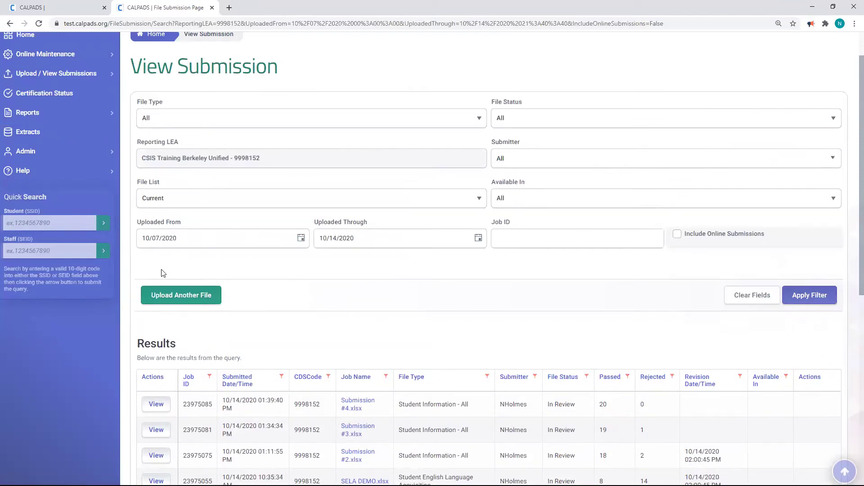
pyautogui.scroll(1, 85, 211)
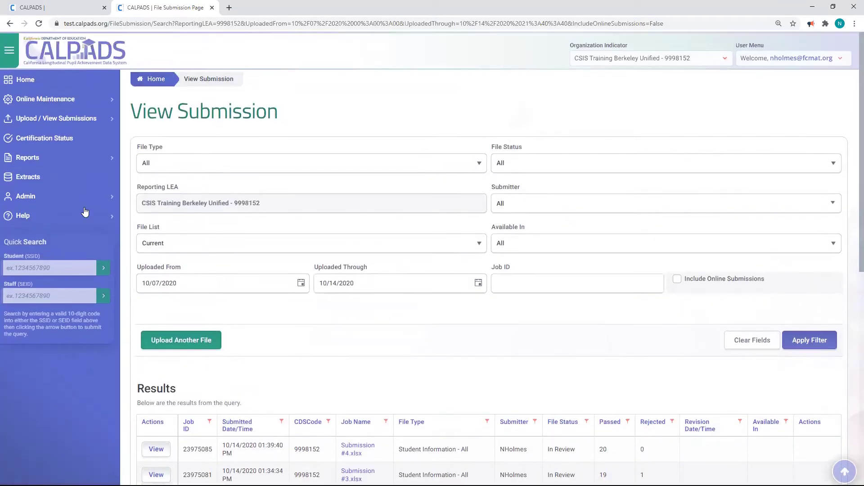
pyautogui.click(156, 449)
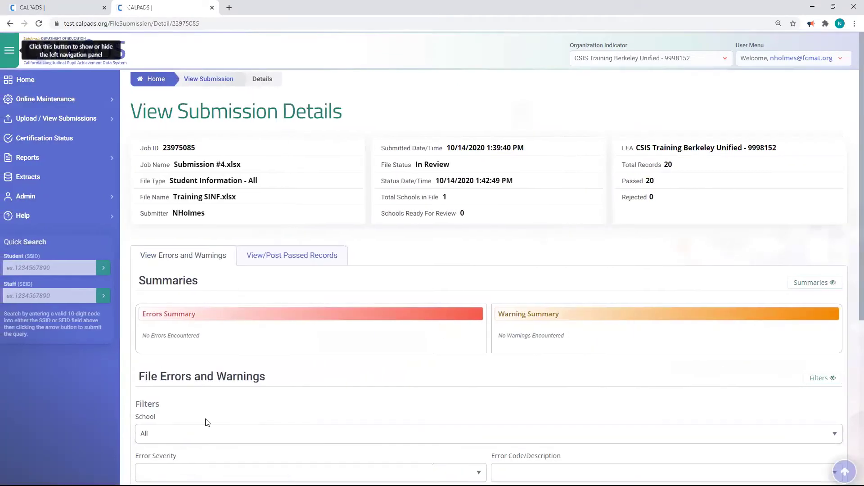
pyautogui.scroll(-1, 231, 412)
pyautogui.scroll(-5, 231, 413)
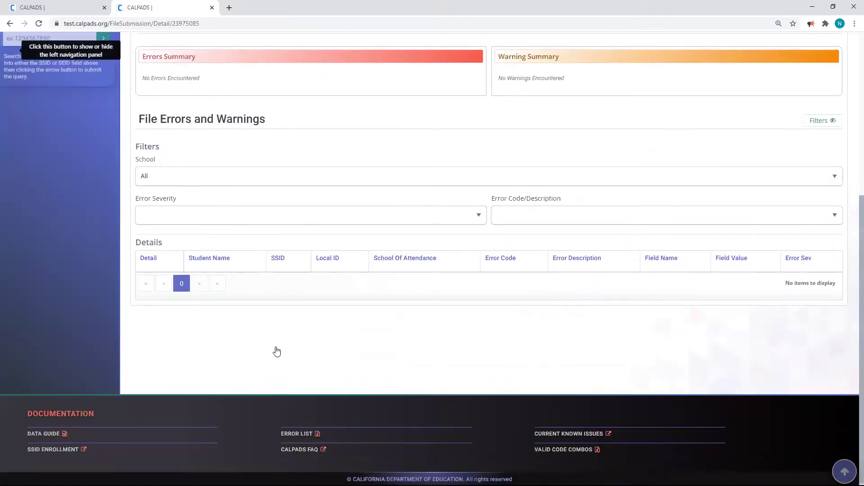
pyautogui.scroll(4, 275, 351)
# Review both pages of passed records in Submission #4.xlsx and post all of its records.
pyautogui.click(295, 177)
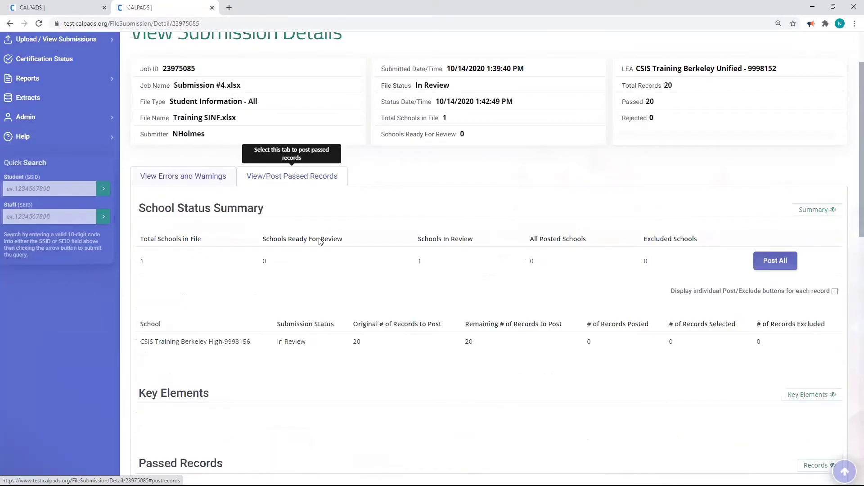
pyautogui.scroll(-10, 327, 261)
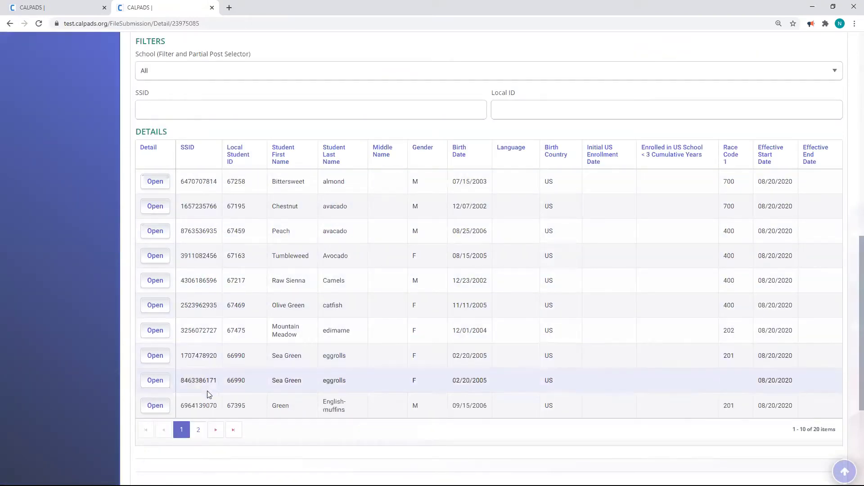
pyautogui.click(198, 429)
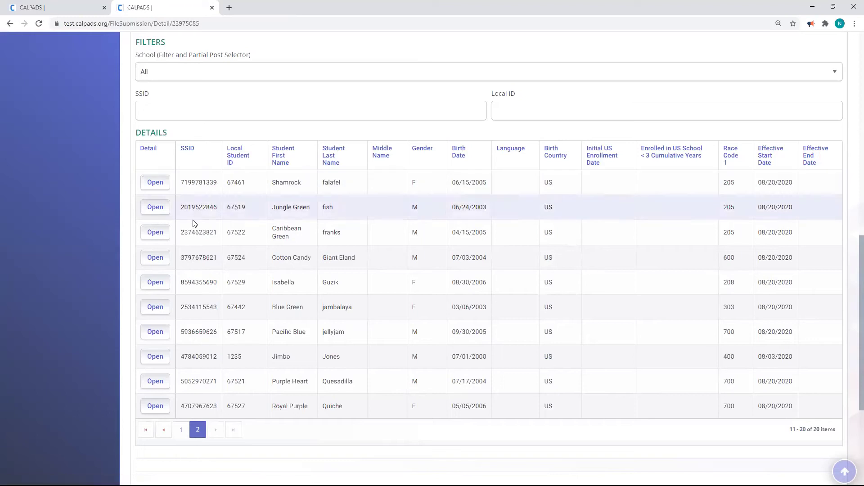
pyautogui.click(182, 431)
pyautogui.scroll(2, 211, 400)
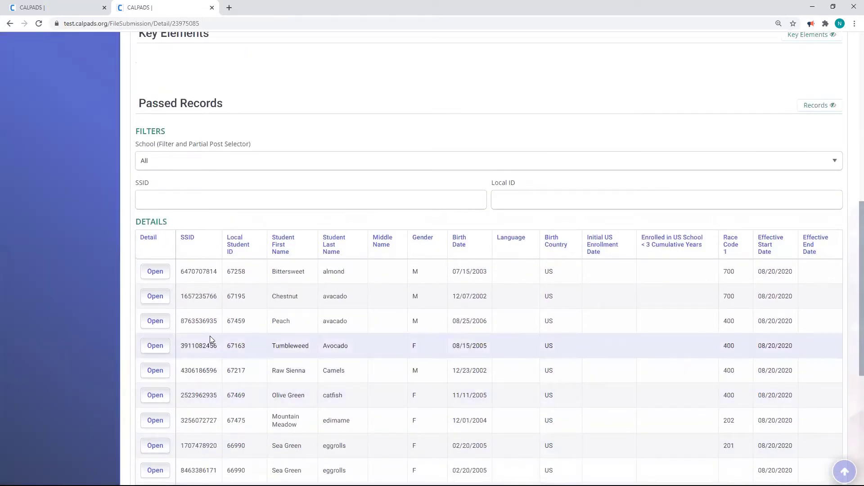
pyautogui.scroll(2, 210, 336)
pyautogui.scroll(5, 210, 341)
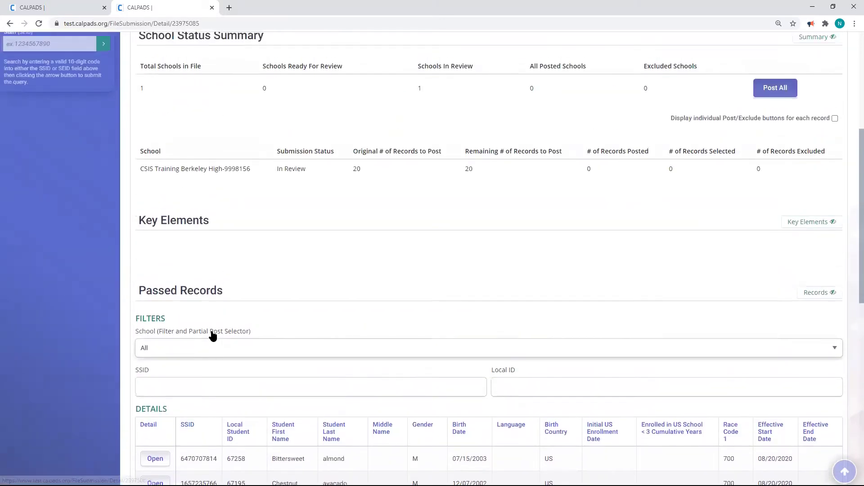
pyautogui.scroll(3, 213, 335)
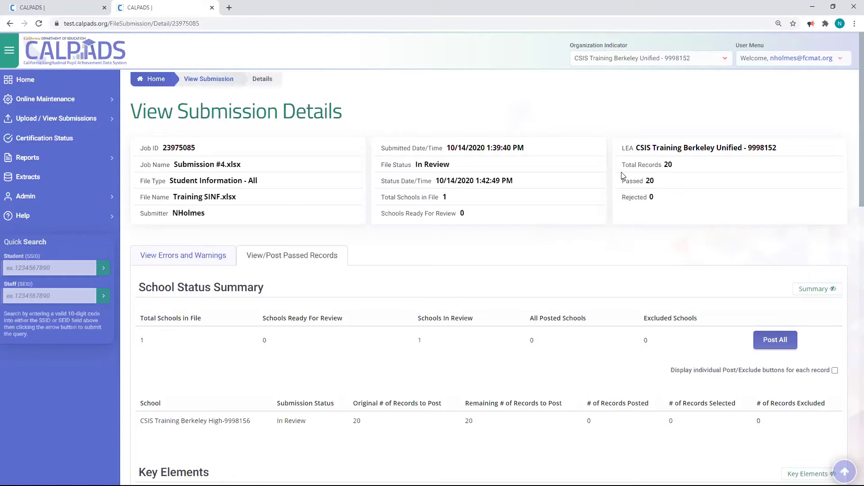
pyautogui.click(775, 340)
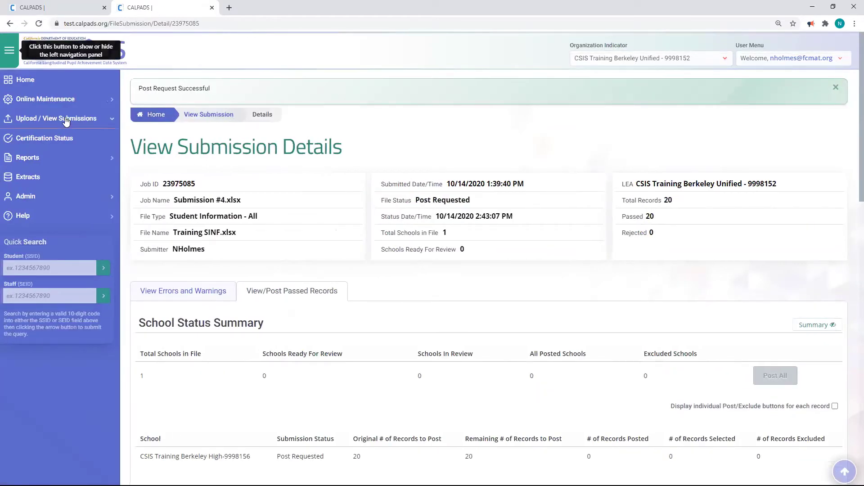
# Upload the Training SINF file from the 20-21 Training files folder with the file type Student Information-SINF.
pyautogui.click(65, 120)
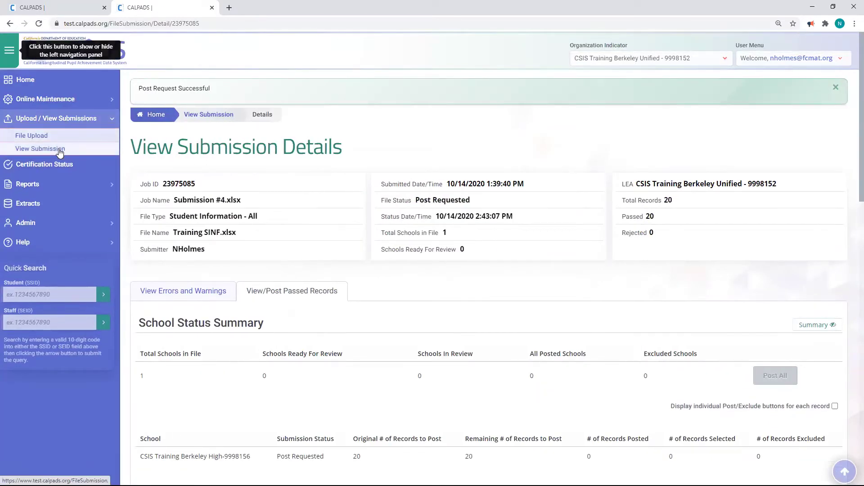
pyautogui.click(60, 138)
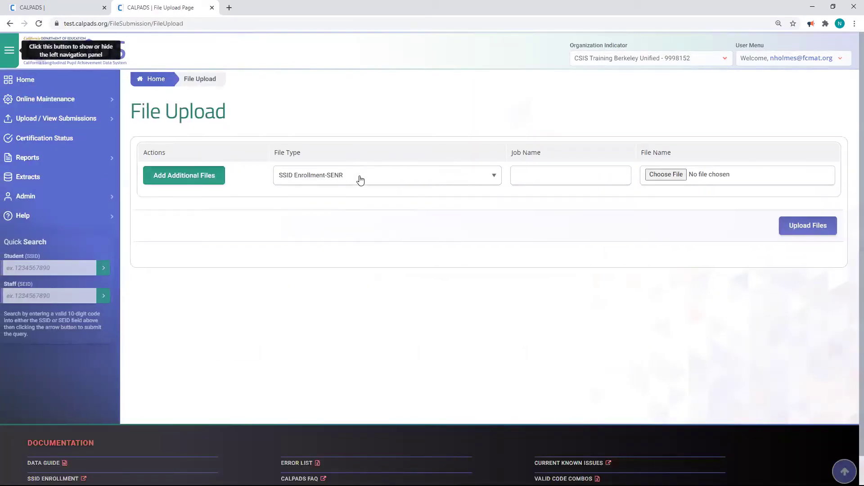
pyautogui.click(358, 180)
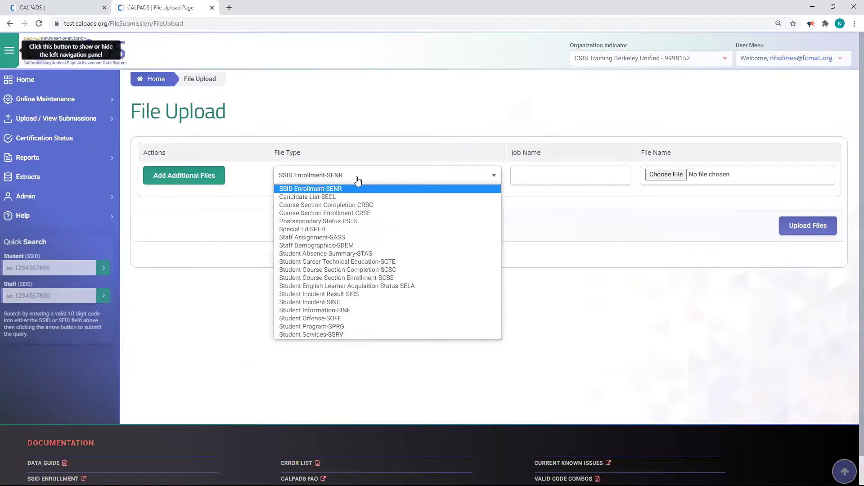
pyautogui.click(357, 311)
pyautogui.click(681, 176)
pyautogui.click(222, 88)
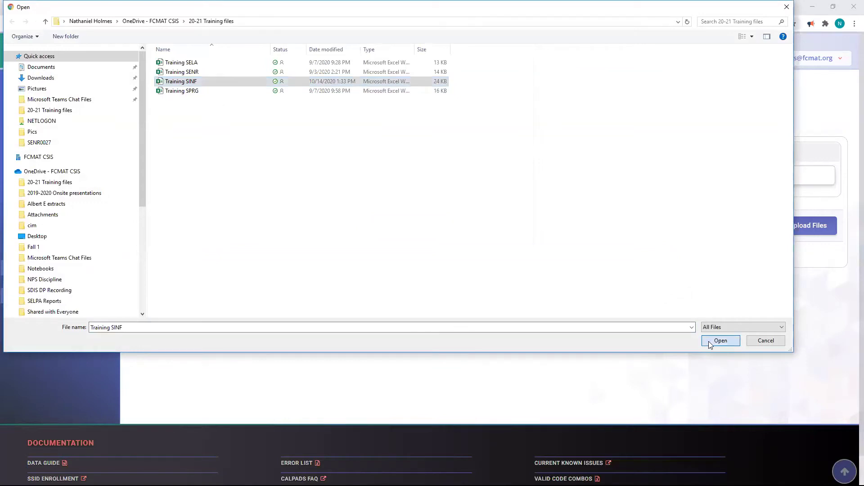
pyautogui.click(709, 341)
pyautogui.click(810, 227)
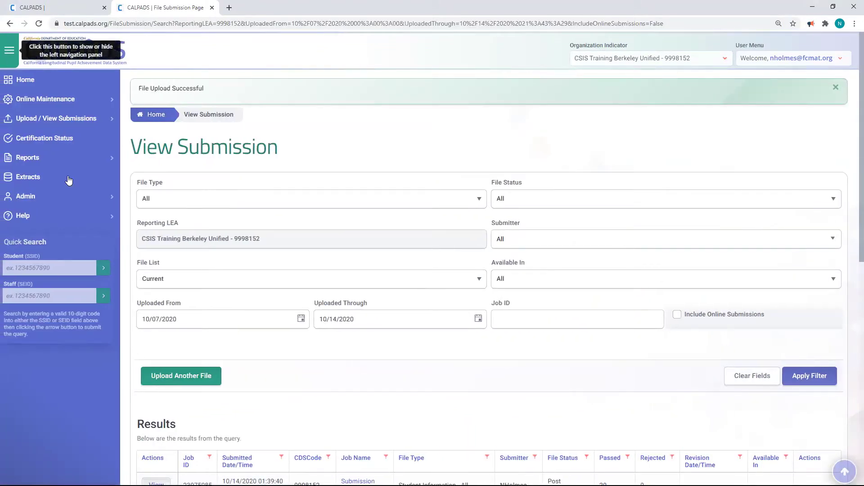
pyautogui.click(836, 89)
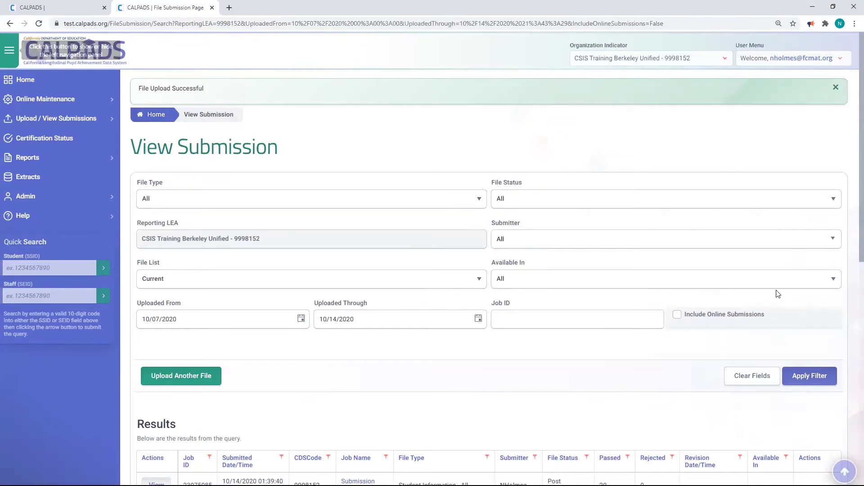
# Refresh the submissions list repeatedly to check the file status of Training SINF.xlsx and Submission #4.xlsx.
pyautogui.scroll(-3, 639, 392)
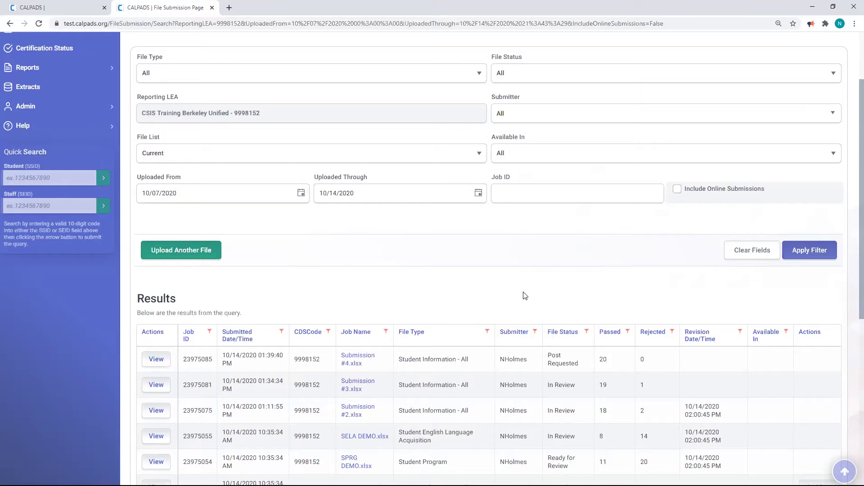
pyautogui.press('F5')
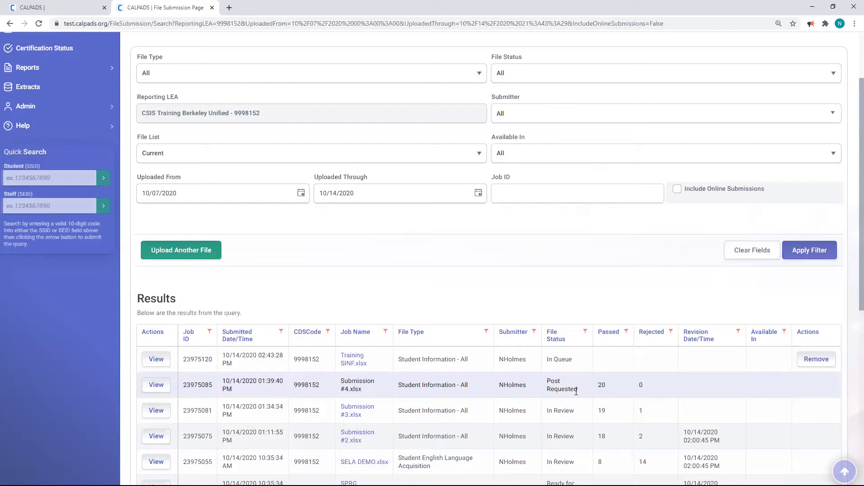
pyautogui.press('F5')
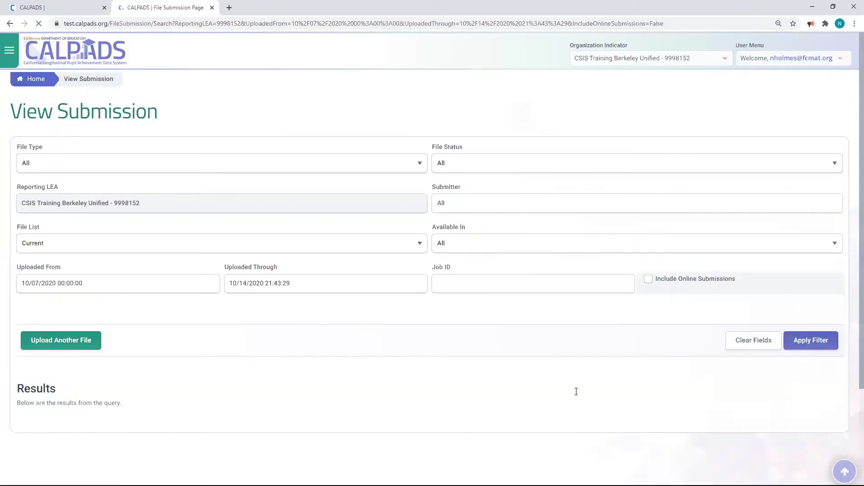
pyautogui.scroll(-2, 576, 391)
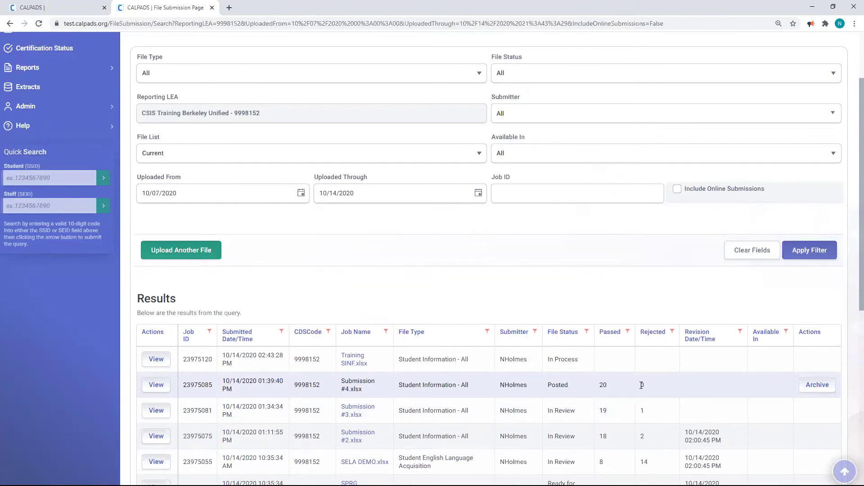
pyautogui.scroll(-2, 630, 396)
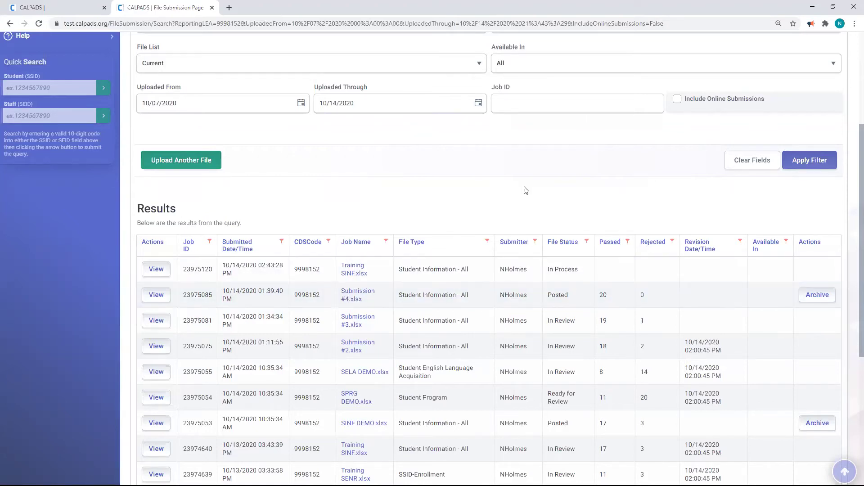
pyautogui.press('F5')
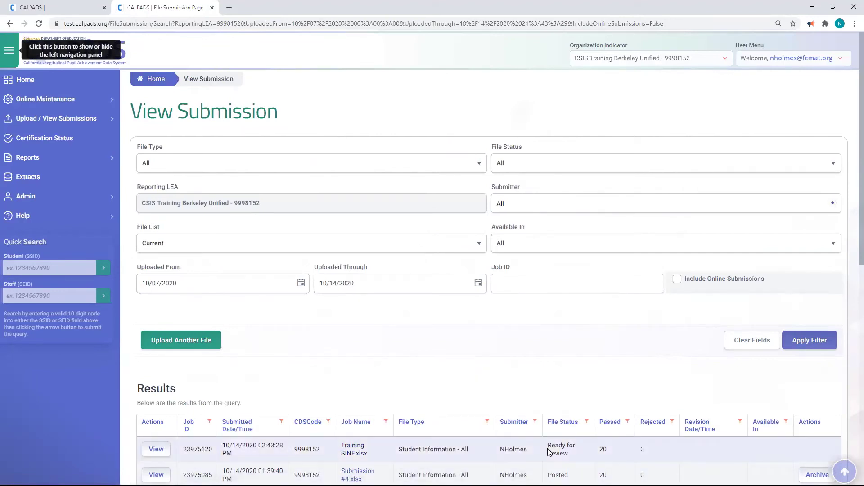
pyautogui.scroll(-1, 549, 447)
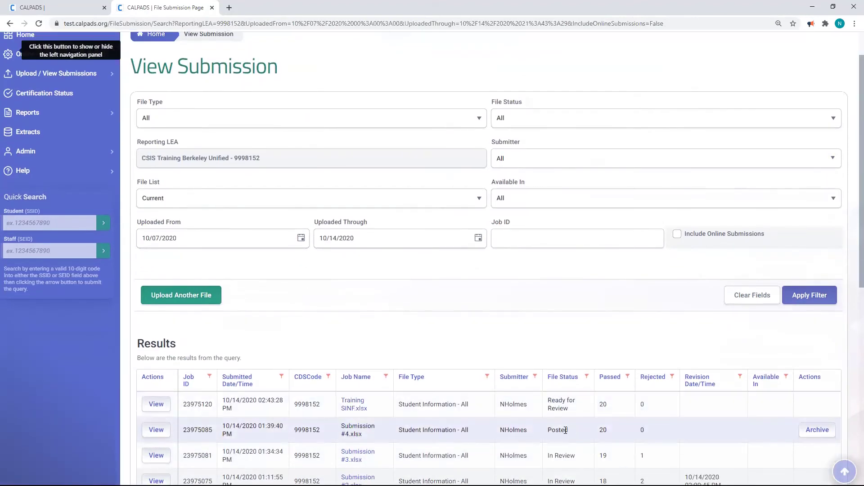
# Open the newly uploaded Training SINF.xlsx submission and post all of its passed records.
pyautogui.click(157, 405)
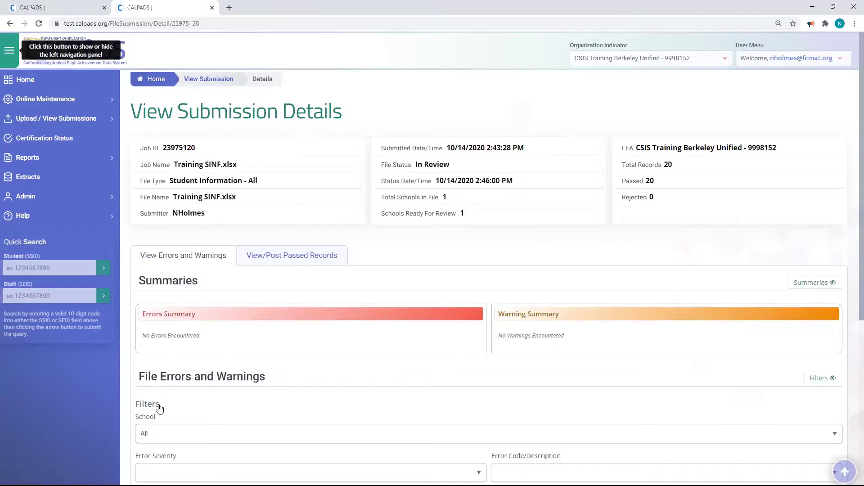
pyautogui.click(272, 256)
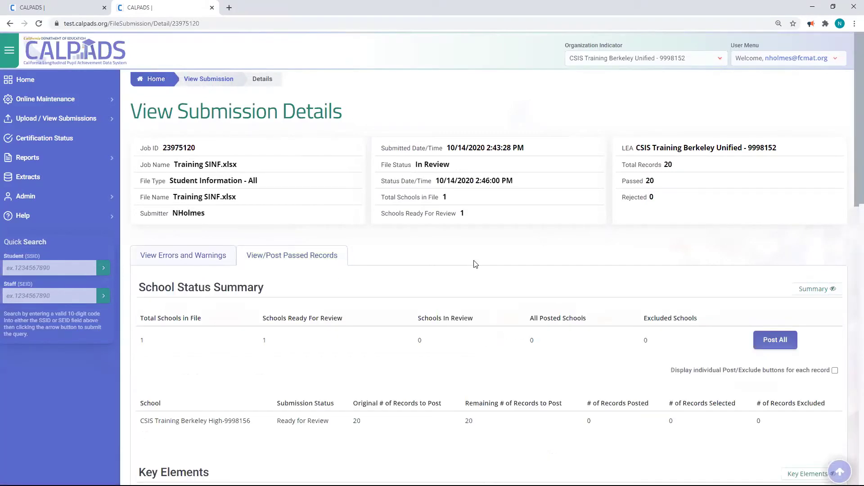
pyautogui.scroll(-3, 775, 291)
pyautogui.click(778, 210)
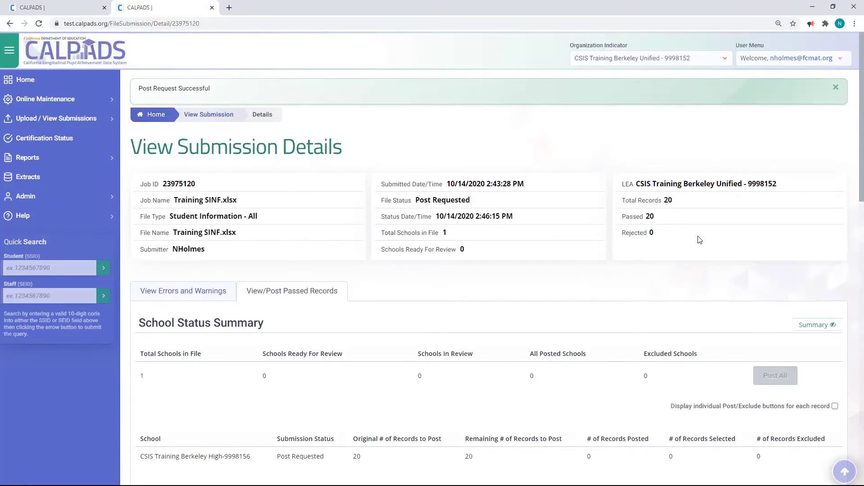
pyautogui.click(835, 88)
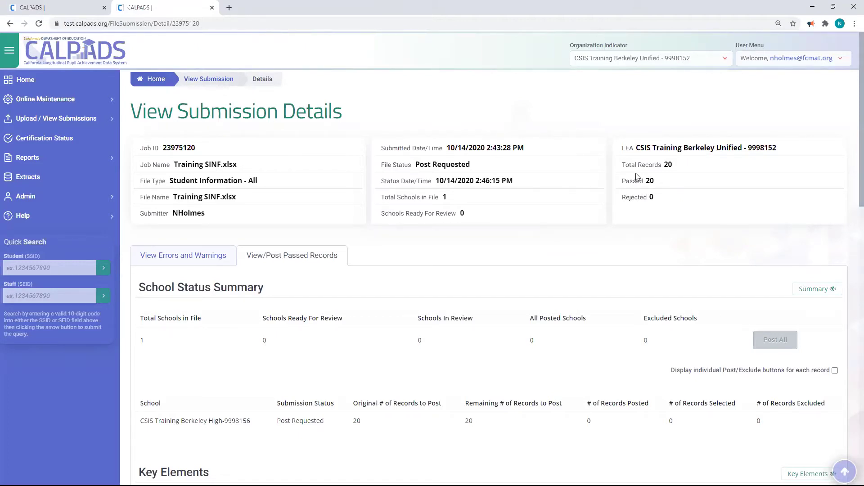
# Return to the submissions list and refresh it to check the file status of Training SINF.xlsx.
pyautogui.press('F5')
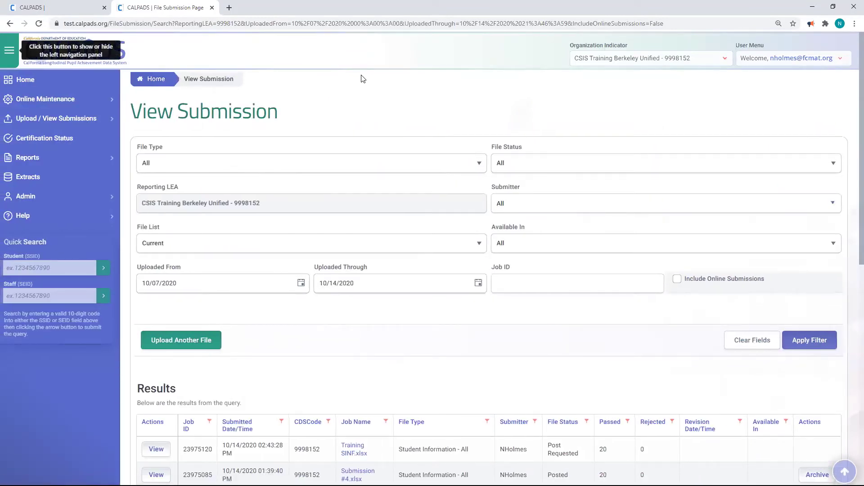
pyautogui.scroll(-4, 404, 193)
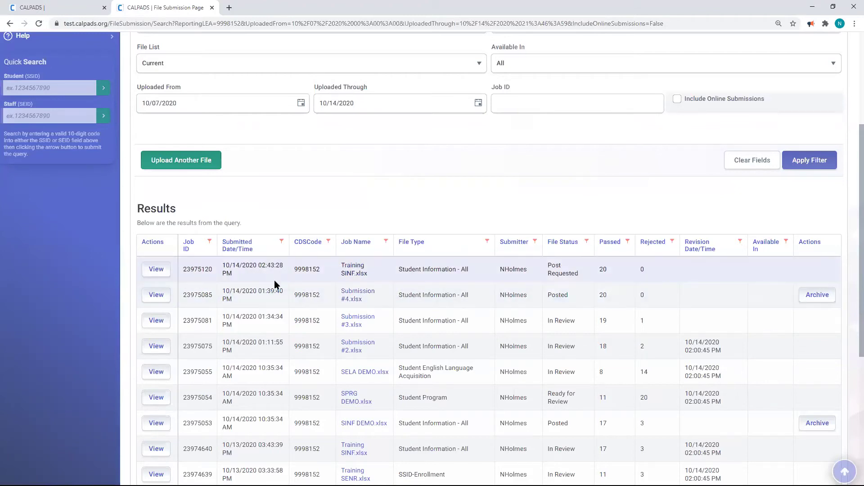
pyautogui.press('F5')
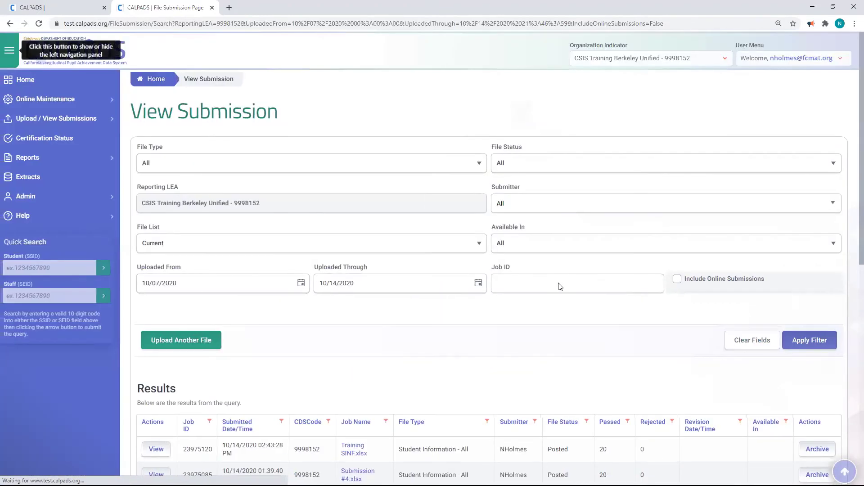
pyautogui.scroll(-3, 560, 292)
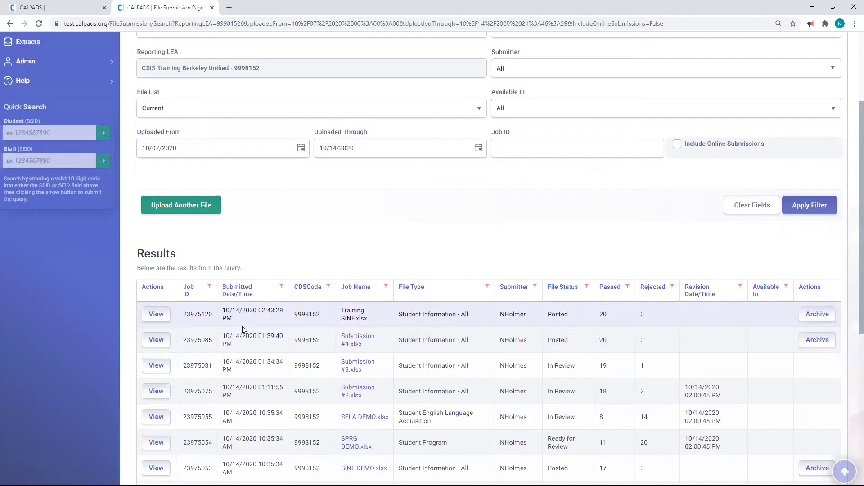
# Open the details of the latest Training SINF.xlsx submission and review the first page of its passed records.
pyautogui.click(156, 319)
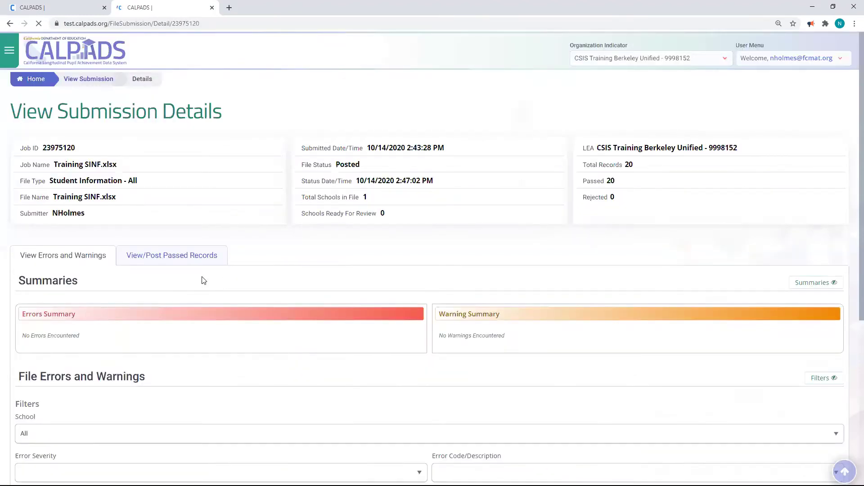
pyautogui.click(272, 256)
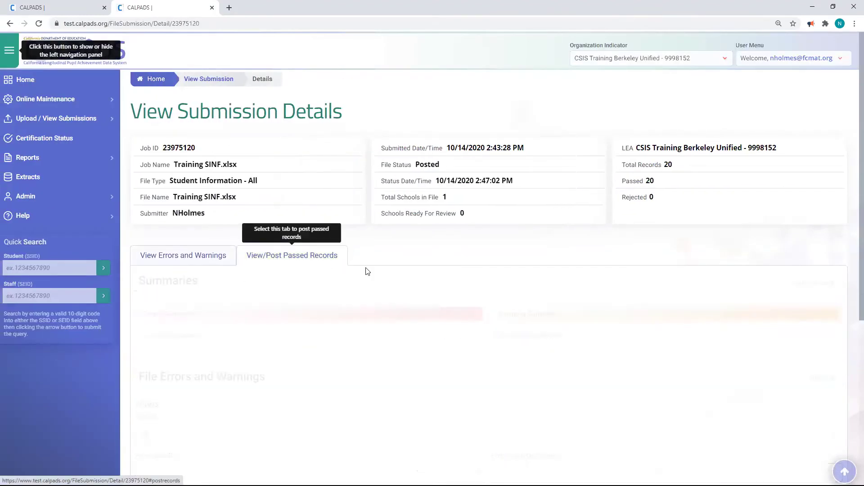
pyautogui.scroll(-3, 425, 272)
pyautogui.scroll(-3, 426, 274)
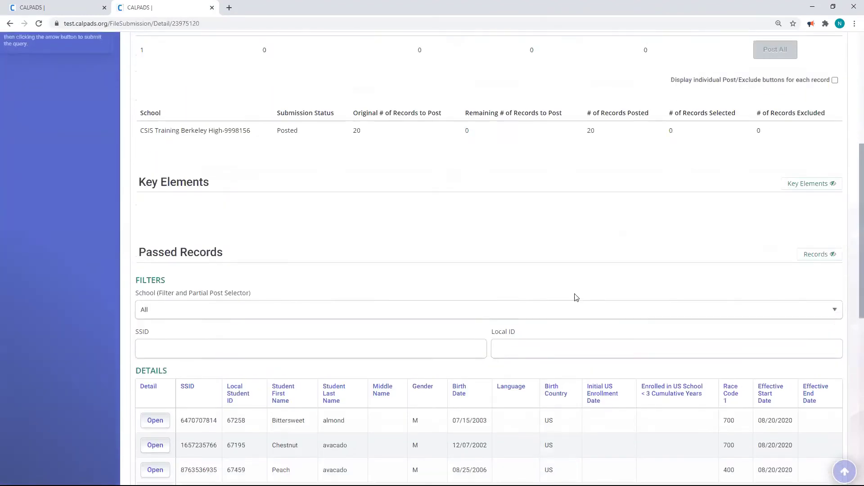
pyautogui.scroll(-3, 575, 297)
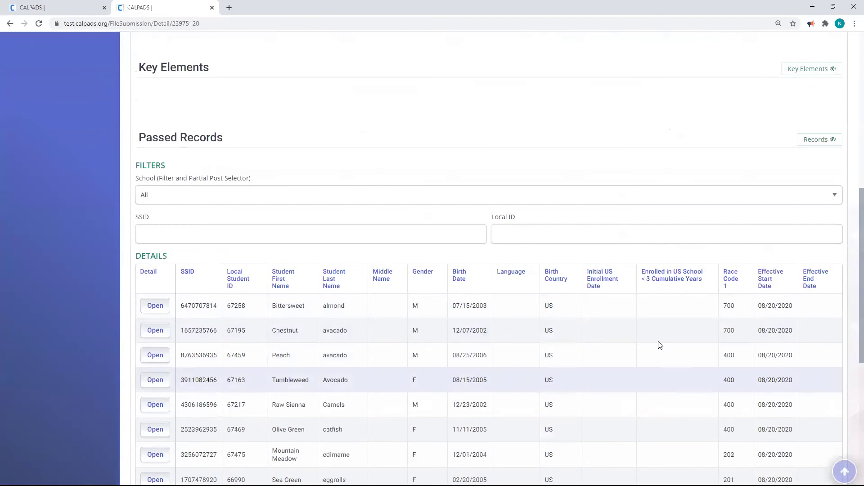
pyautogui.scroll(-3, 198, 355)
# Copy the SSID of the eighth passed record and open the online maintenance Student Data page in a separate browser tab.
pyautogui.doubleClick(199, 345)
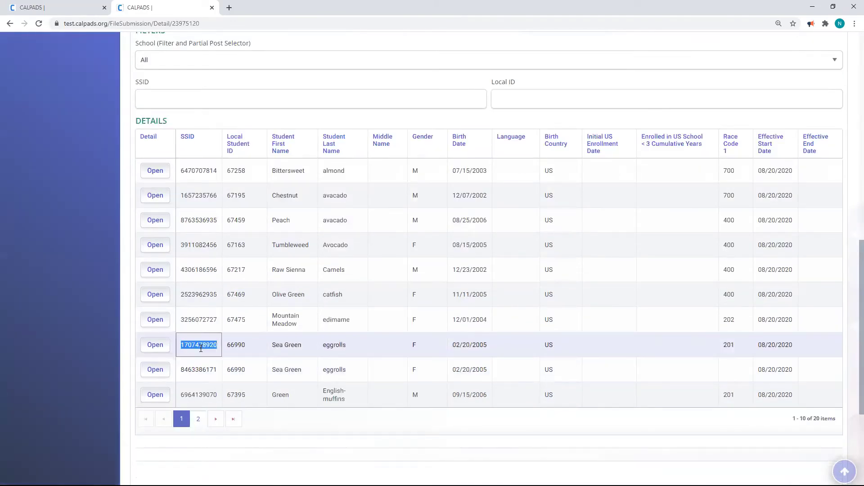
pyautogui.rightClick(200, 347)
pyautogui.click(222, 356)
pyautogui.scroll(10, 217, 113)
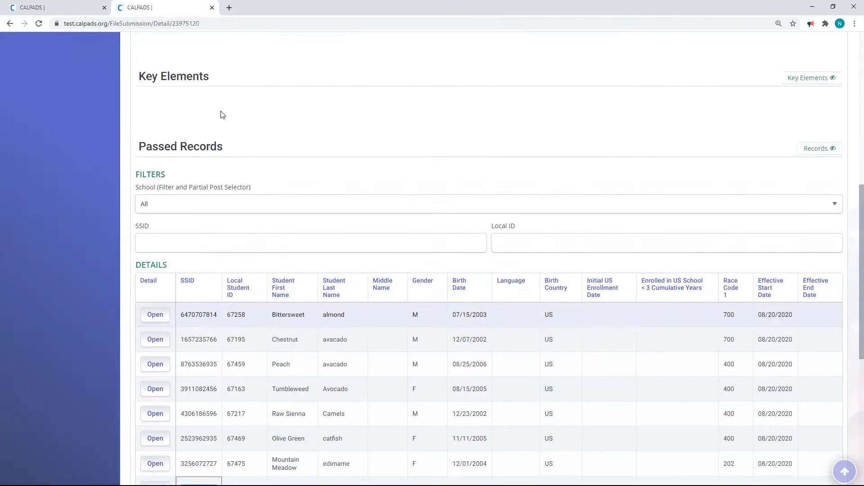
pyautogui.click(96, 100)
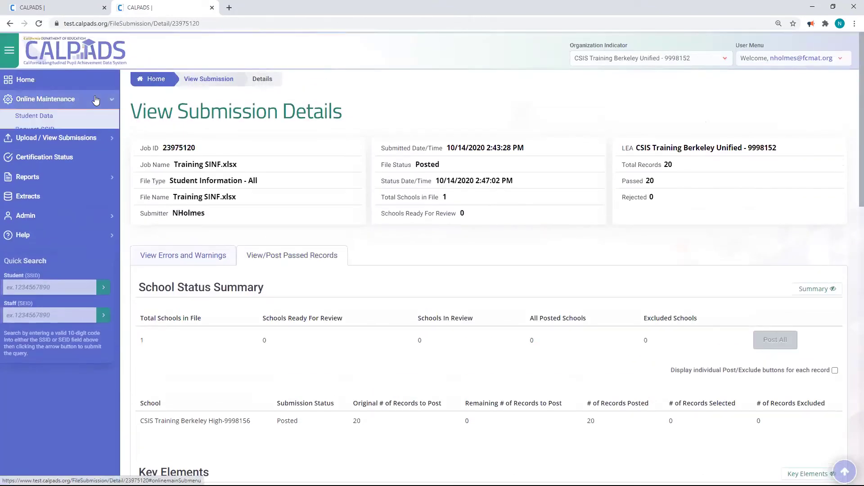
pyautogui.rightClick(95, 118)
pyautogui.click(120, 126)
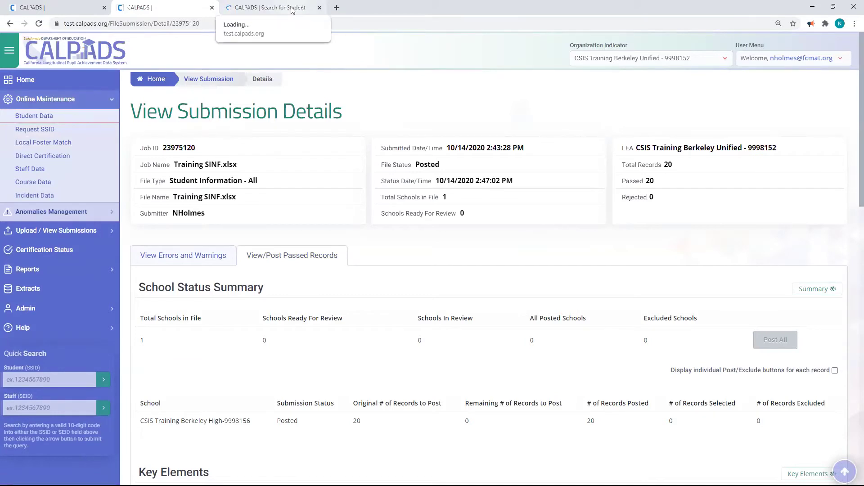
# Switch to the Student Data Maintenance page and look up the student with the copied SSID through Quick Search.
pyautogui.click(292, 10)
pyautogui.click(44, 268)
pyautogui.rightClick(44, 268)
pyautogui.click(80, 340)
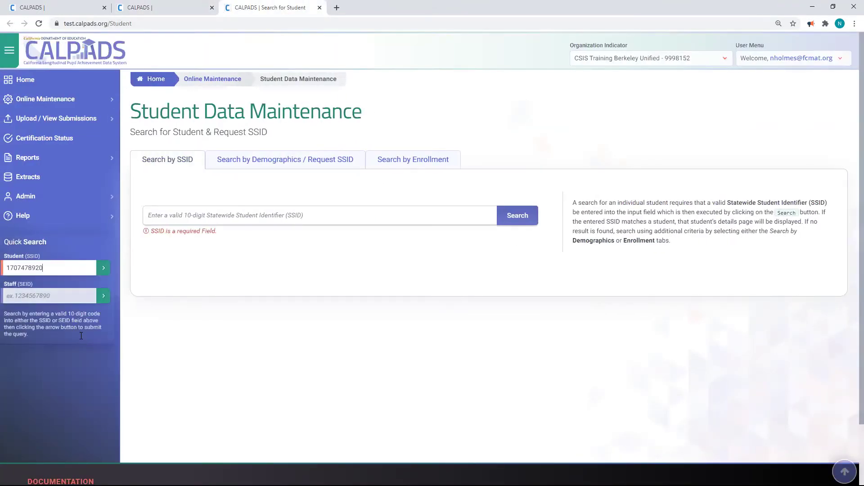
pyautogui.click(103, 269)
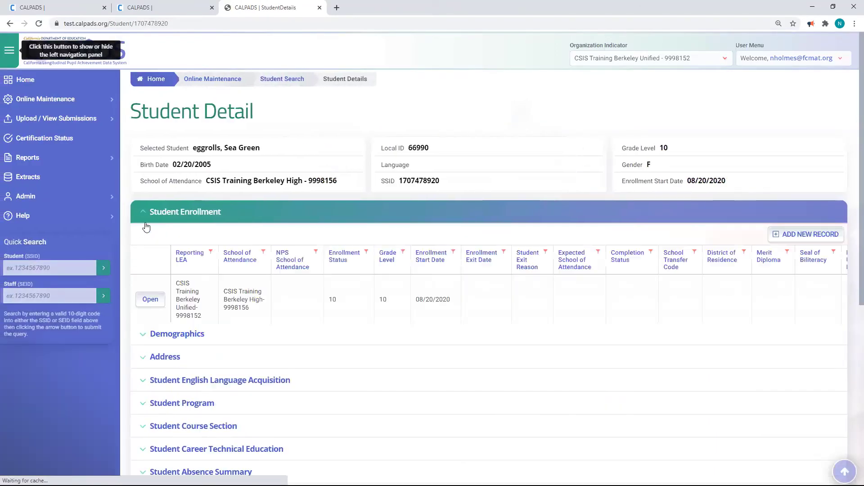
# Collapse the student's enrollment section and expand the Demographics and Address sections to review their records.
pyautogui.click(142, 213)
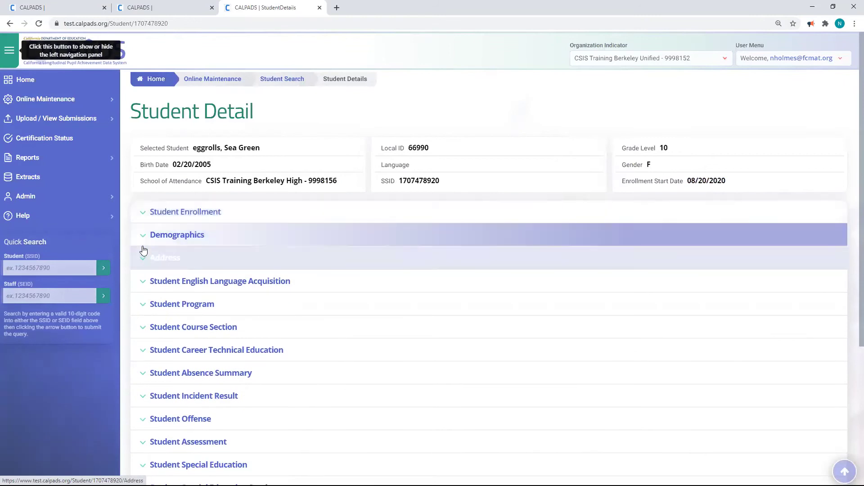
pyautogui.click(142, 238)
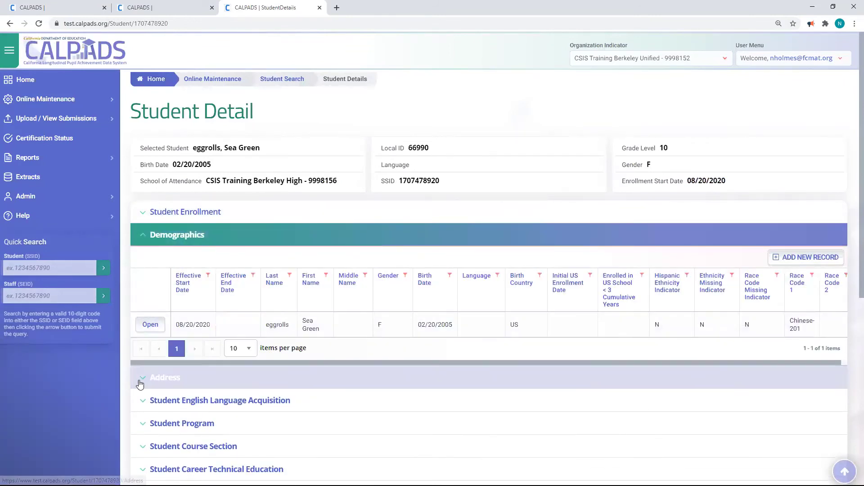
pyautogui.click(144, 374)
pyautogui.scroll(-2, 271, 330)
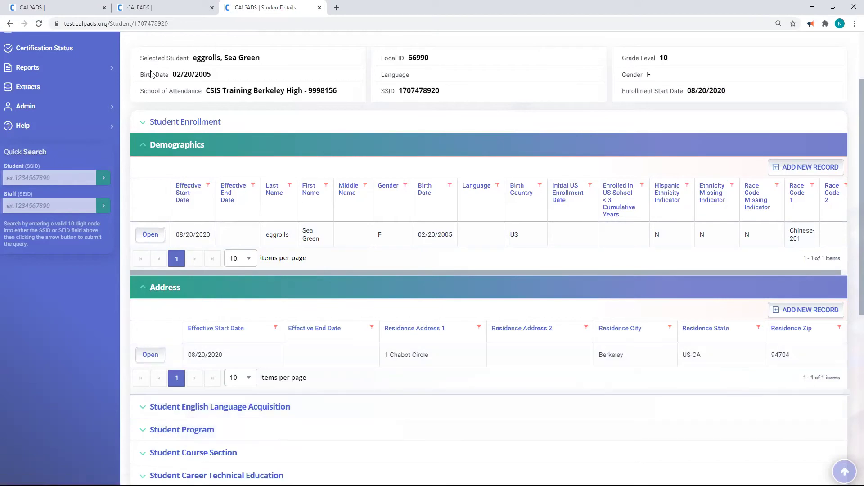
# Return to the Training SINF.xlsx passed records, open the same student's SINF Record Detail and review its race, address and guardian fields.
pyautogui.click(170, 9)
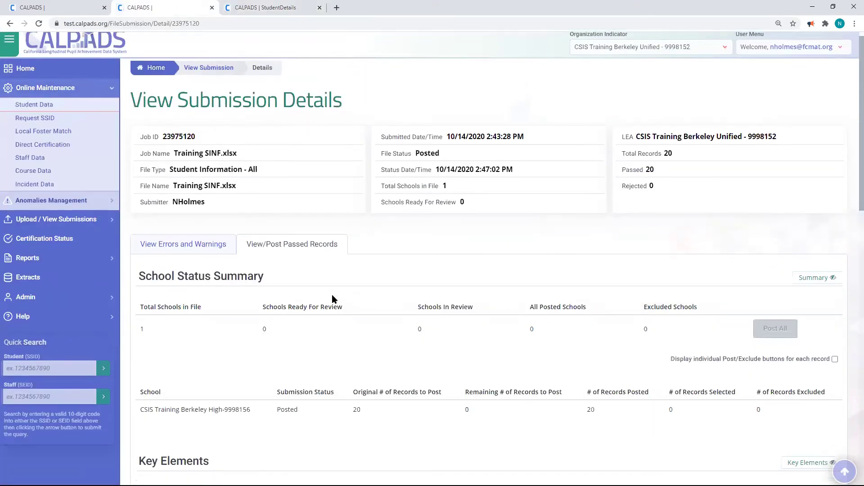
pyautogui.scroll(-8, 332, 294)
pyautogui.scroll(-2, 330, 304)
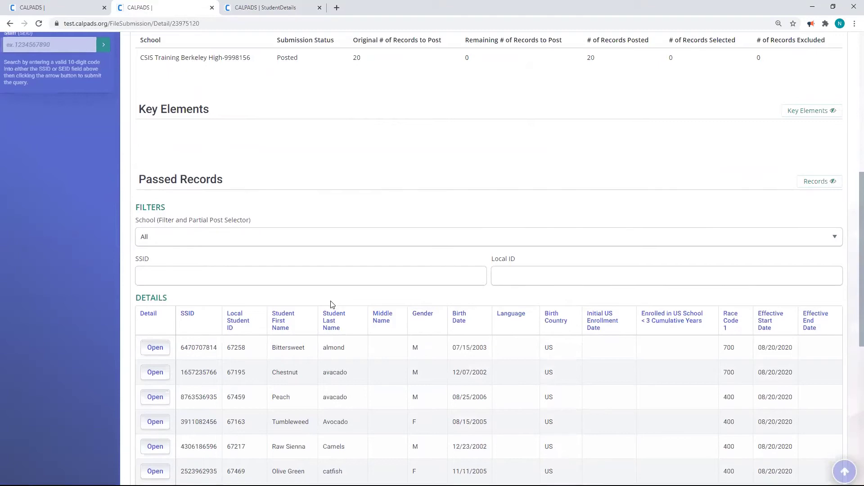
pyautogui.click(247, 7)
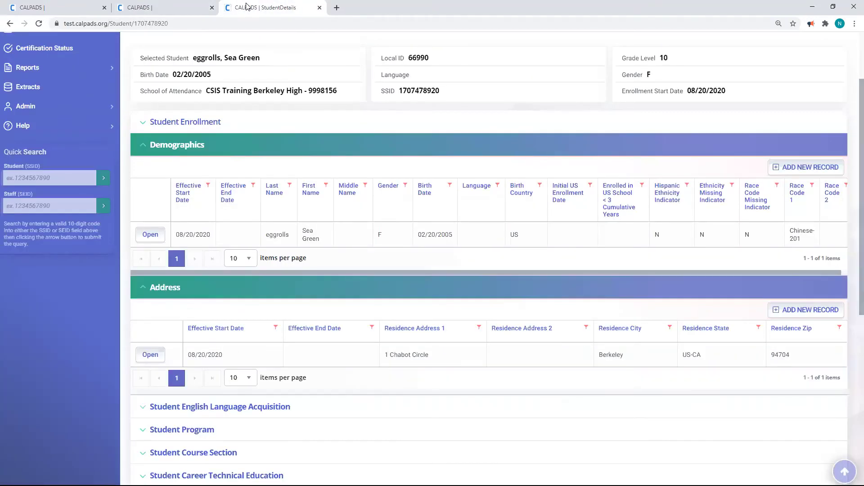
pyautogui.click(171, 6)
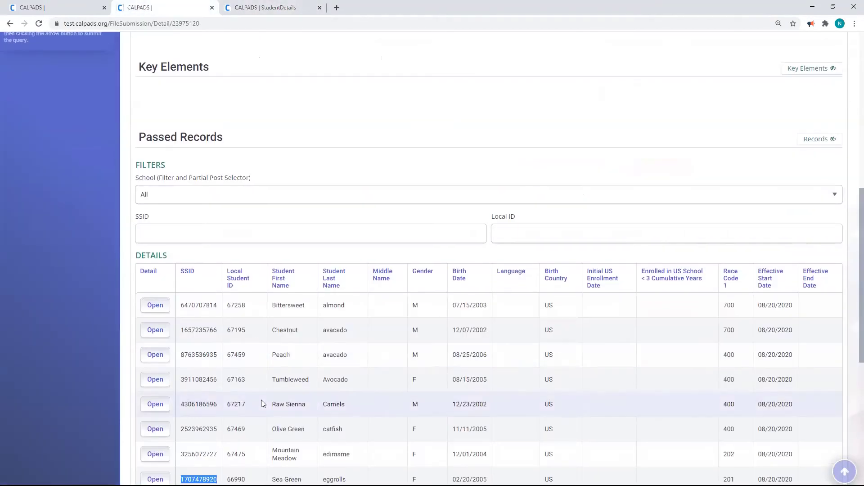
pyautogui.scroll(-2, 216, 414)
pyautogui.click(155, 391)
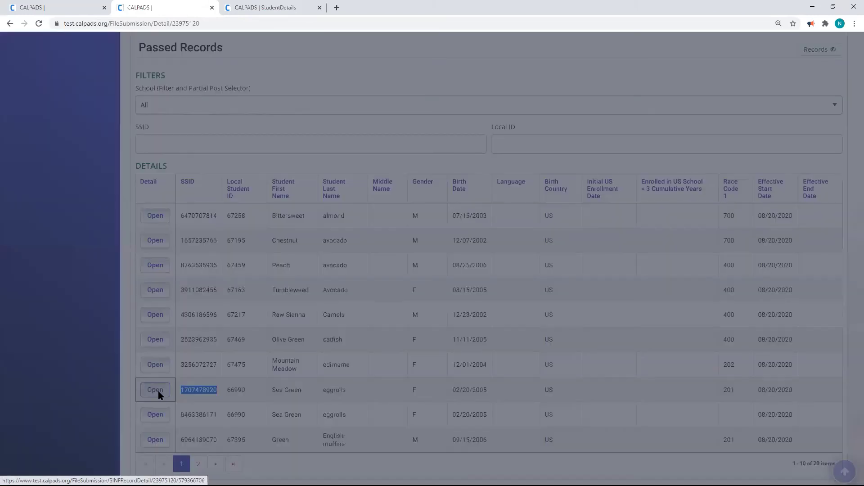
pyautogui.scroll(-7, 296, 353)
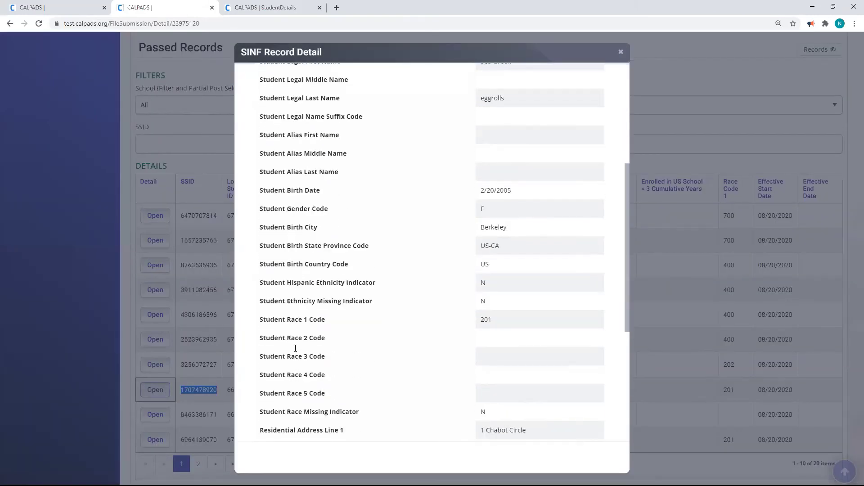
pyautogui.scroll(-3, 296, 349)
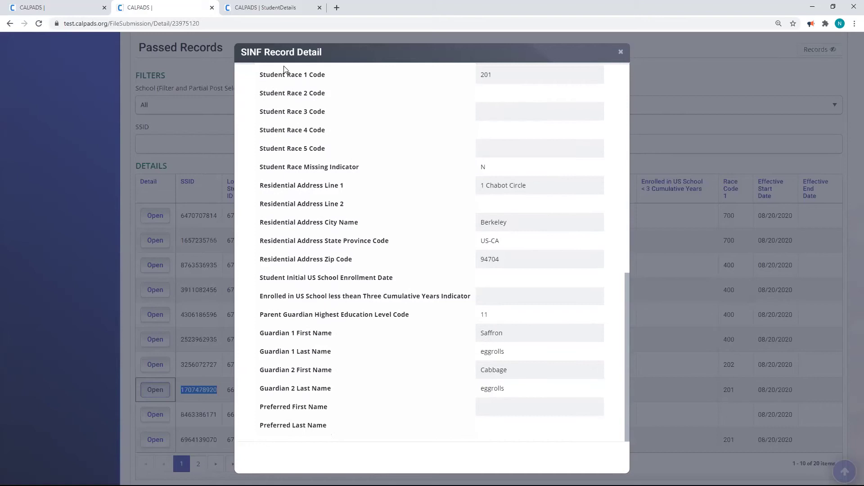
# Open the student's Demographics record on the Student Detail page and review the Ethnicity & Race and Parent Guardian fields.
pyautogui.click(266, 8)
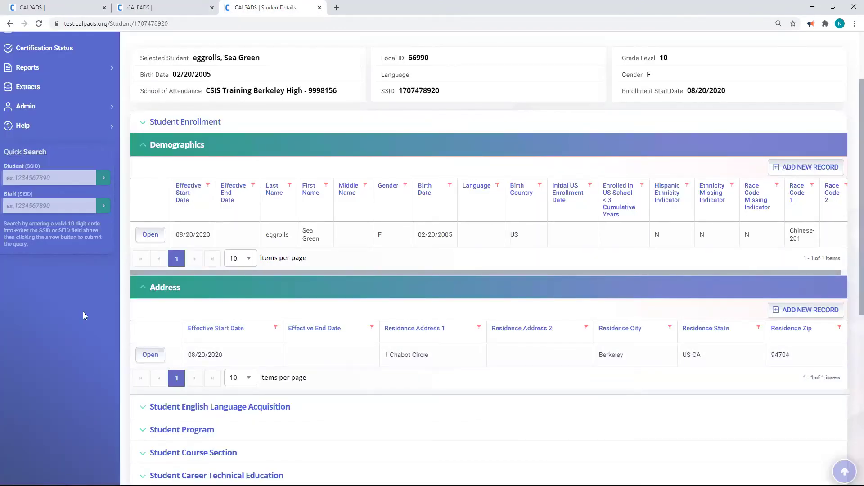
pyautogui.click(149, 237)
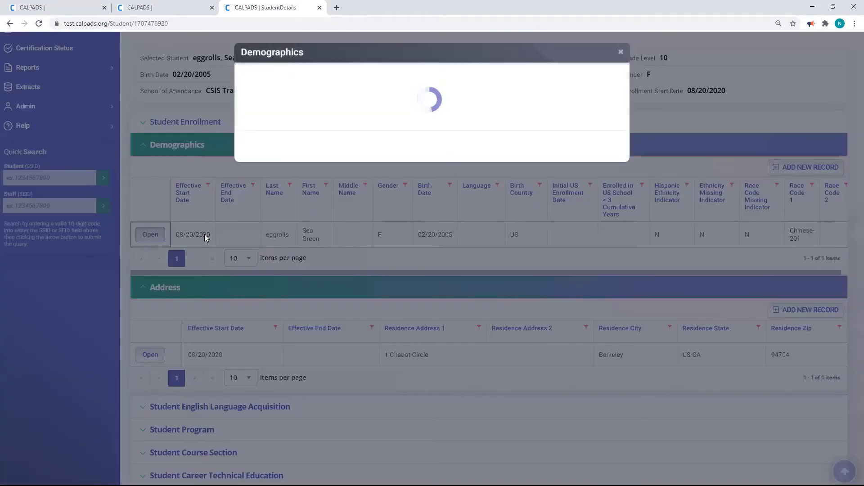
pyautogui.scroll(-8, 440, 233)
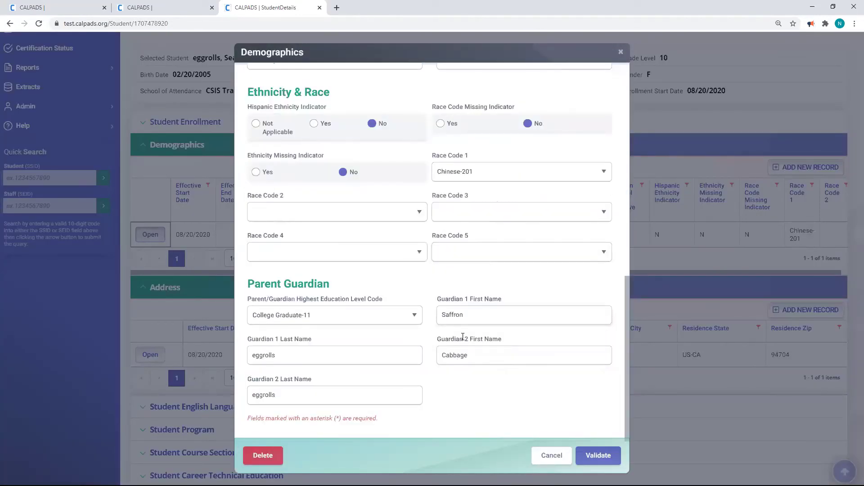
# Close the SINF Record Detail and the Demographics record, and switch back to the Submission #4.xlsx details.
pyautogui.click(179, 13)
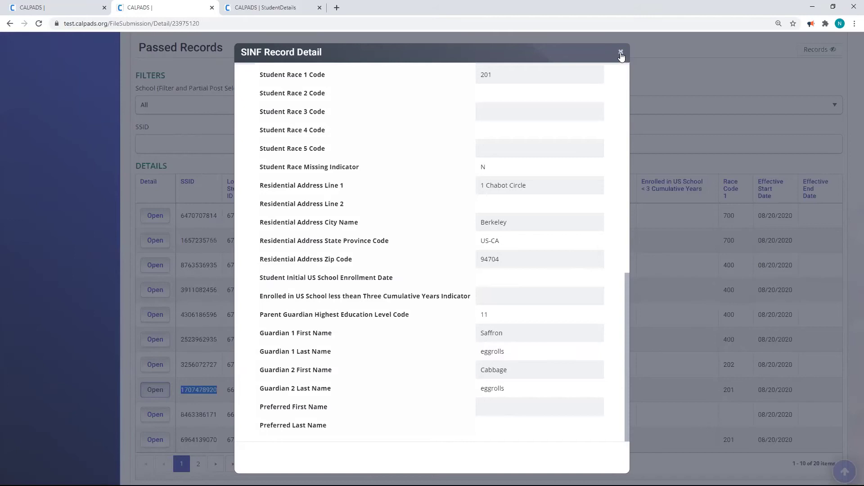
pyautogui.press('Escape')
pyautogui.click(266, 7)
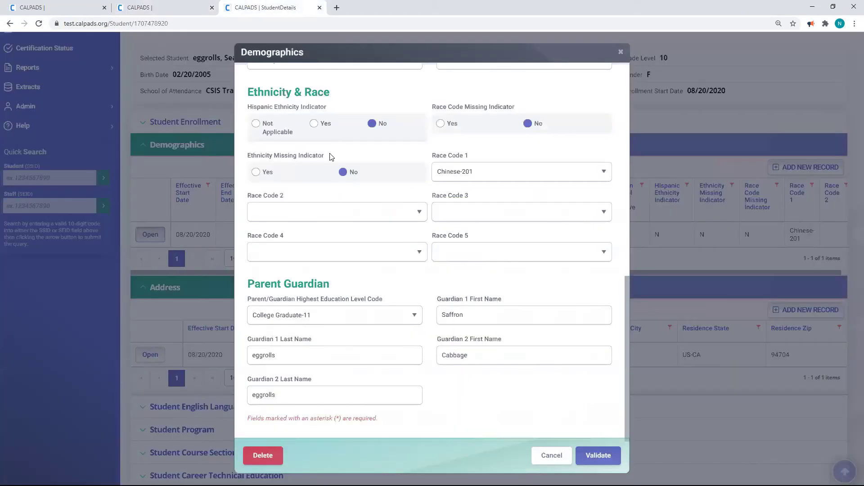
pyautogui.click(620, 55)
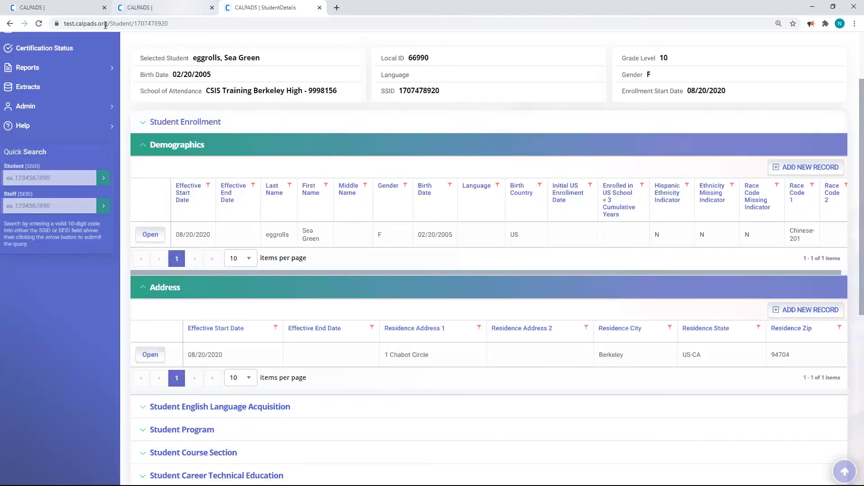
pyautogui.click(85, 9)
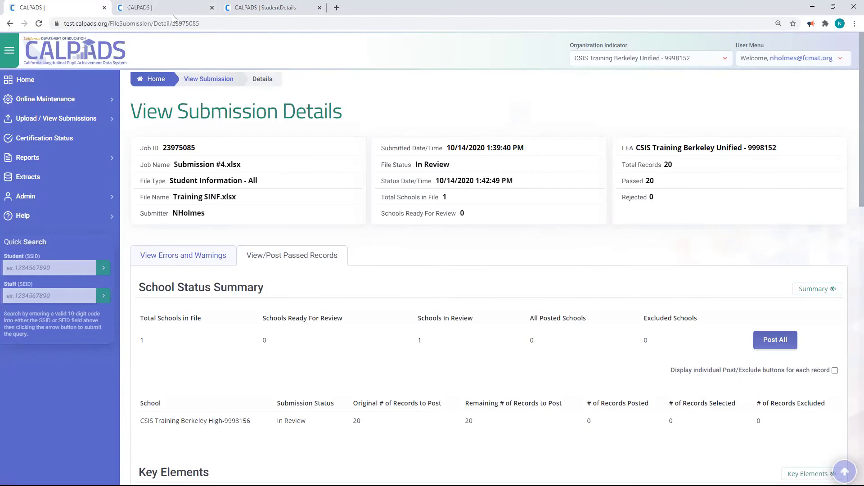
# Return to the View Submission list and archive the posted SINF DEMO.xlsx, Submission #4.xlsx and Training SINF.xlsx submissions.
pyautogui.click(155, 13)
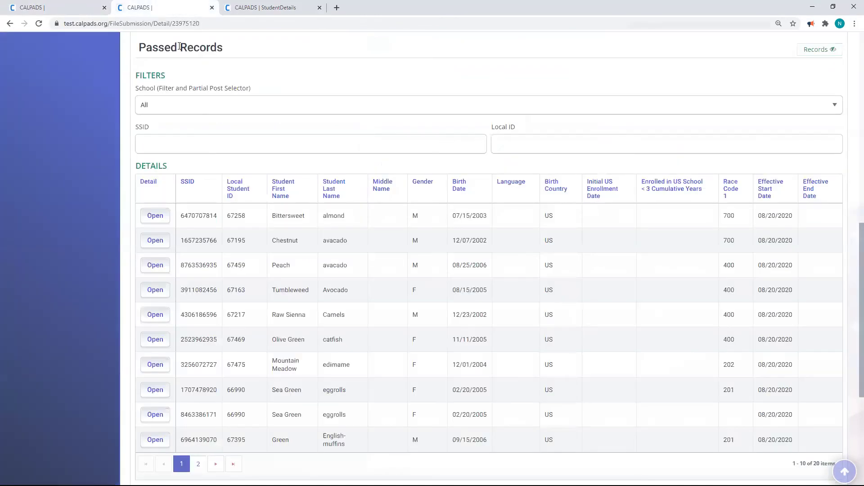
pyautogui.click(74, 14)
pyautogui.click(201, 83)
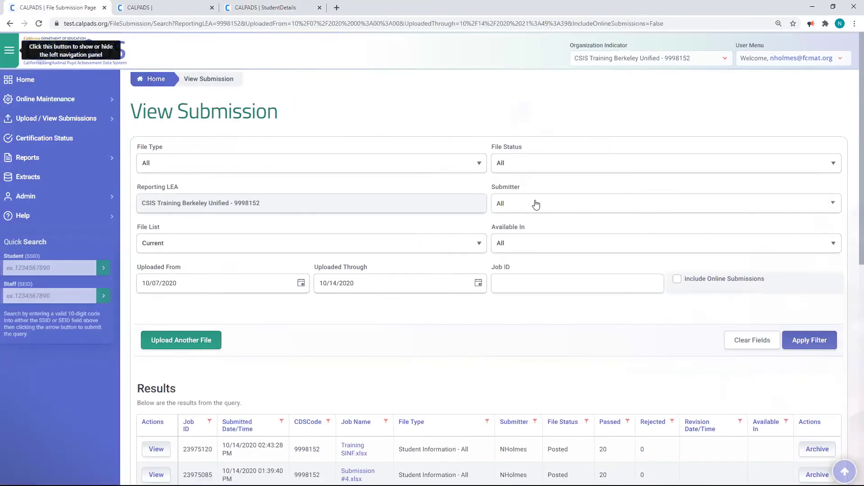
pyautogui.scroll(-5, 536, 200)
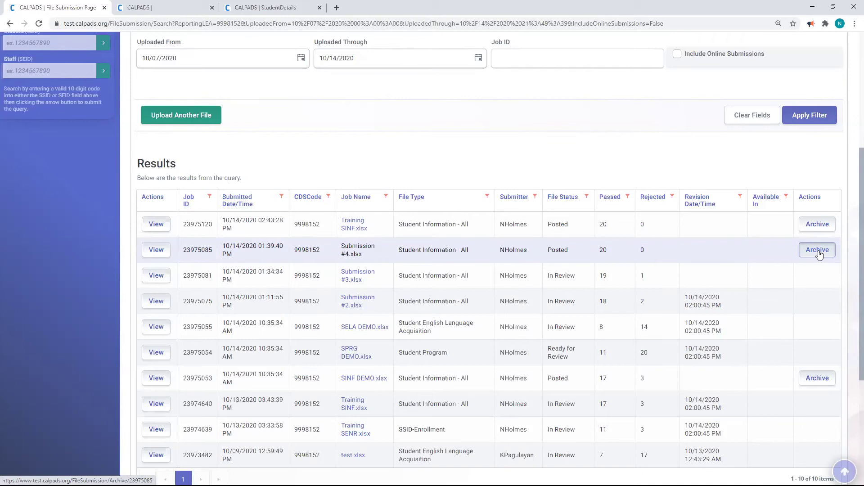
pyautogui.click(817, 379)
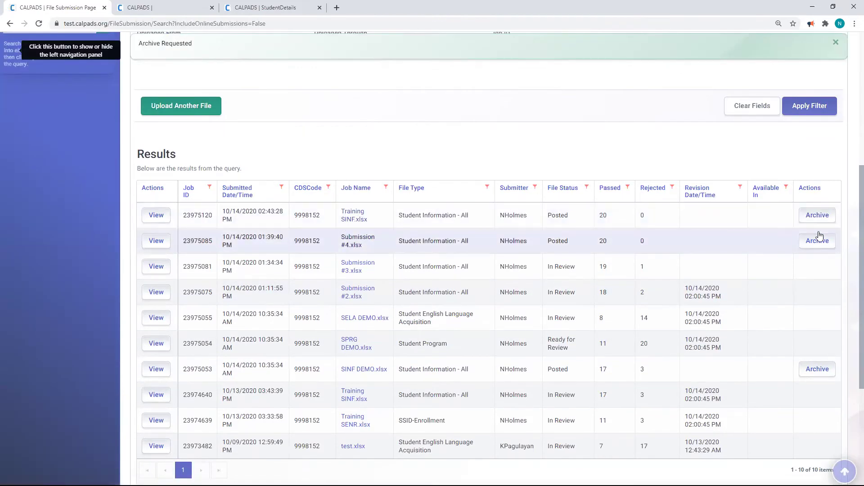
pyautogui.click(817, 239)
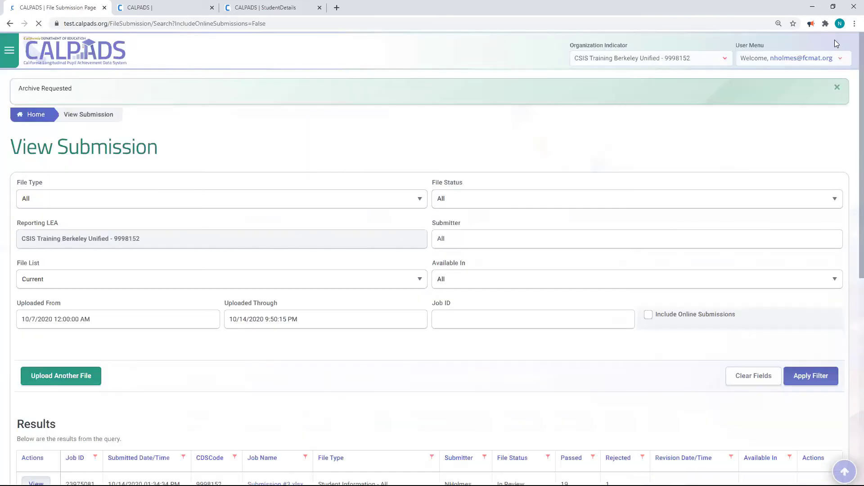
pyautogui.click(834, 89)
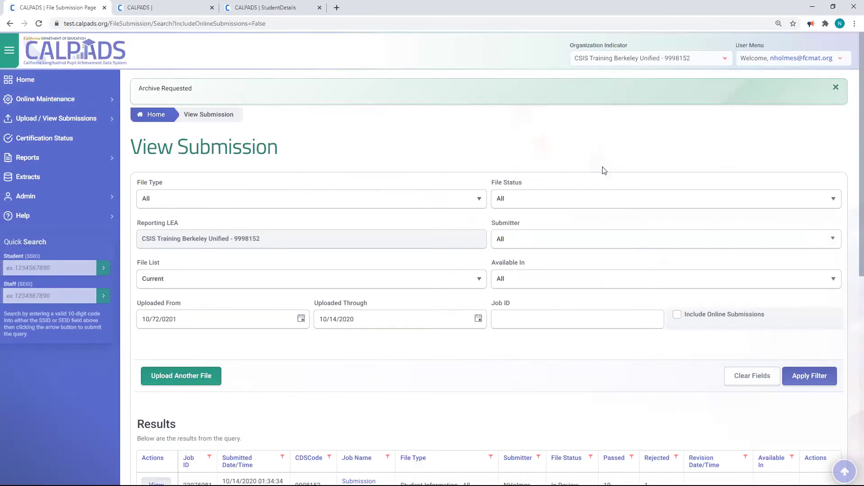
# Open the Submission #3.xlsx details and review its school status summary and its file errors and warnings.
pyautogui.scroll(-2, 655, 276)
pyautogui.scroll(-4, 655, 276)
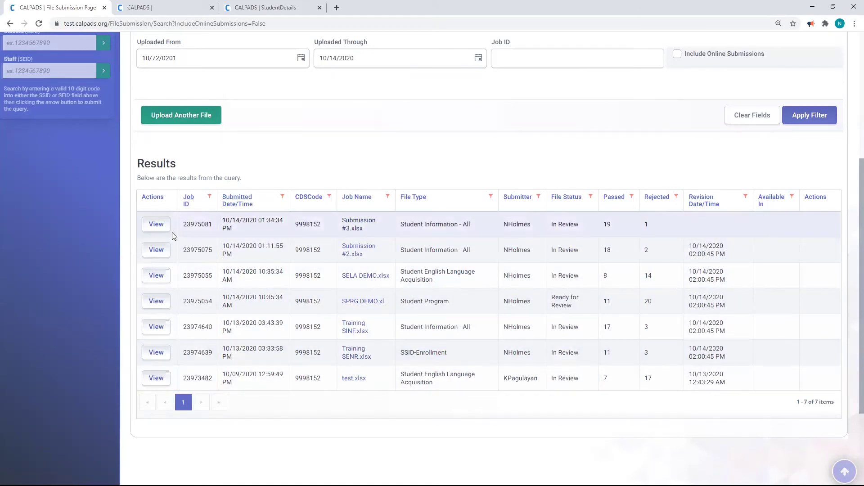
pyautogui.click(162, 226)
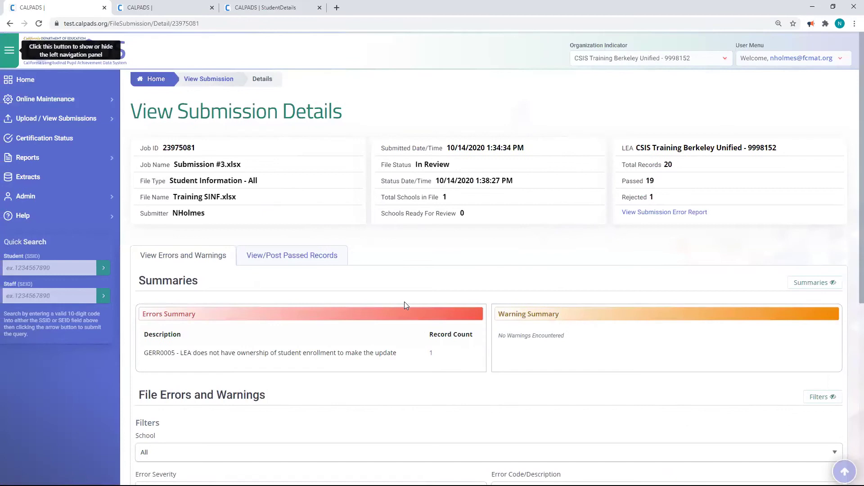
pyautogui.scroll(-1, 404, 305)
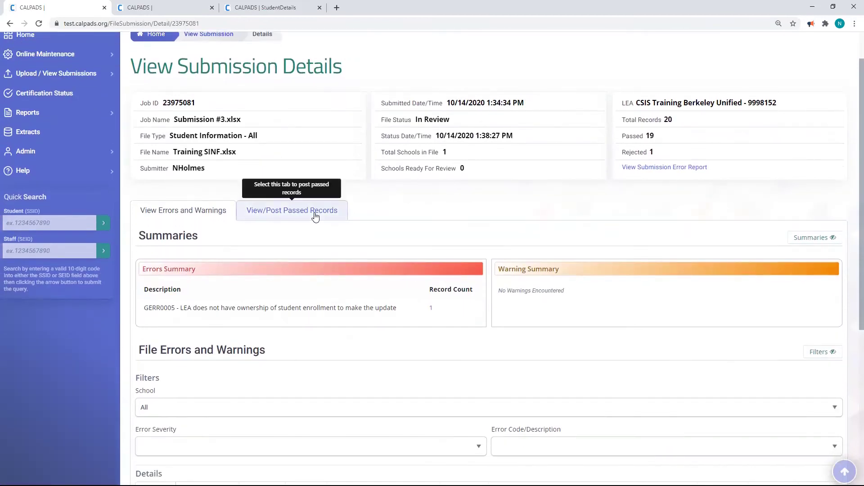
pyautogui.click(315, 216)
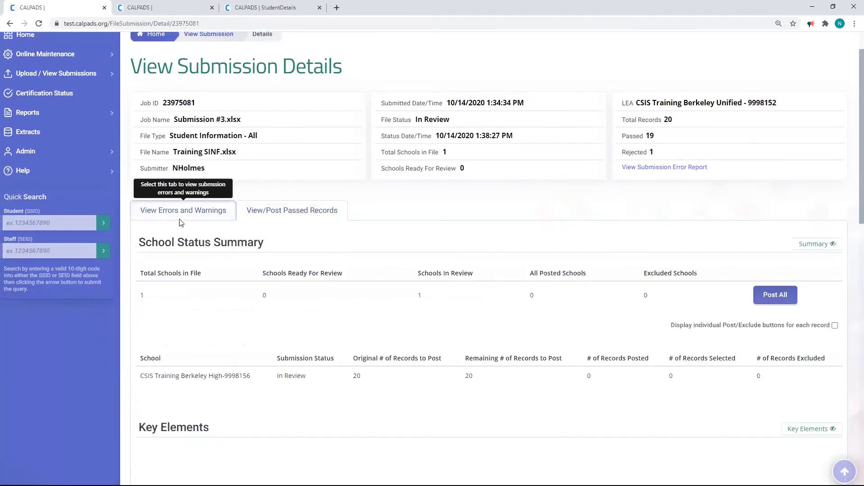
pyautogui.click(181, 222)
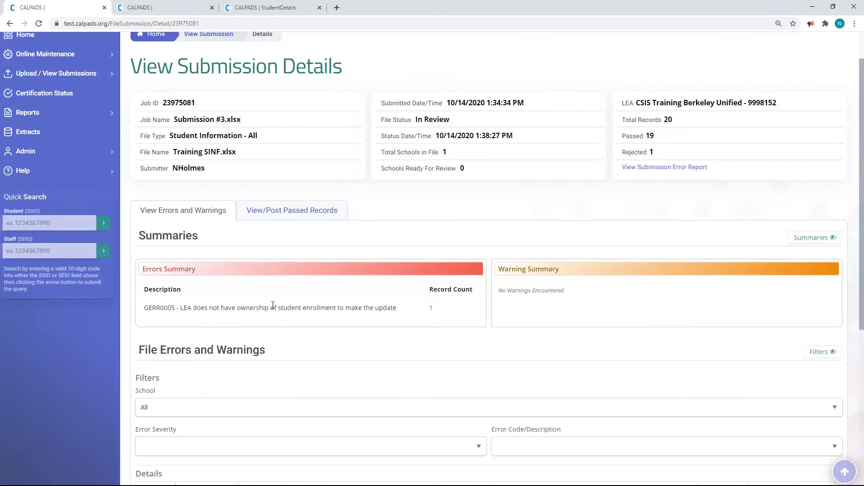
pyautogui.scroll(-4, 273, 305)
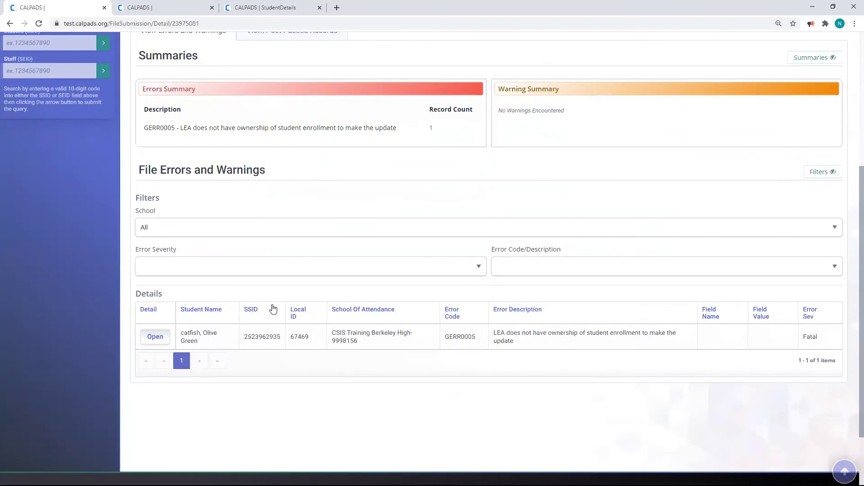
pyautogui.scroll(3, 274, 308)
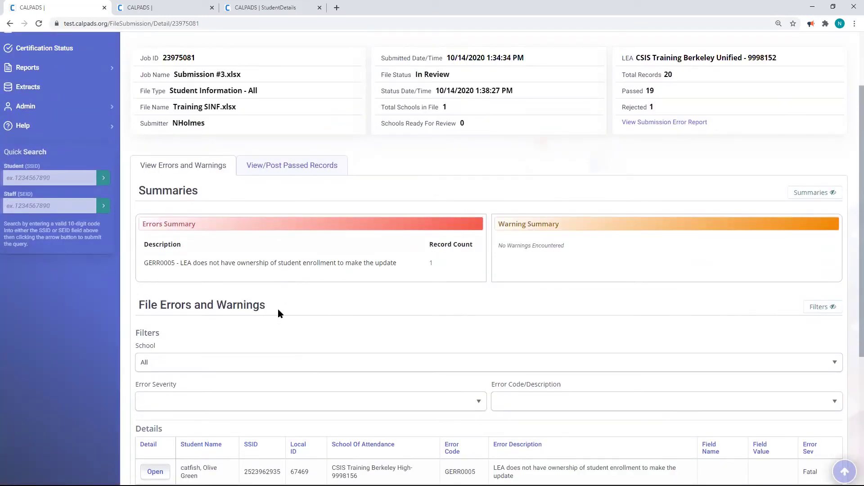
# Show the individual Post/Exclude options for Submission #3.xlsx and exclude the CSIS Training Berkeley High-9998156 records.
pyautogui.click(309, 169)
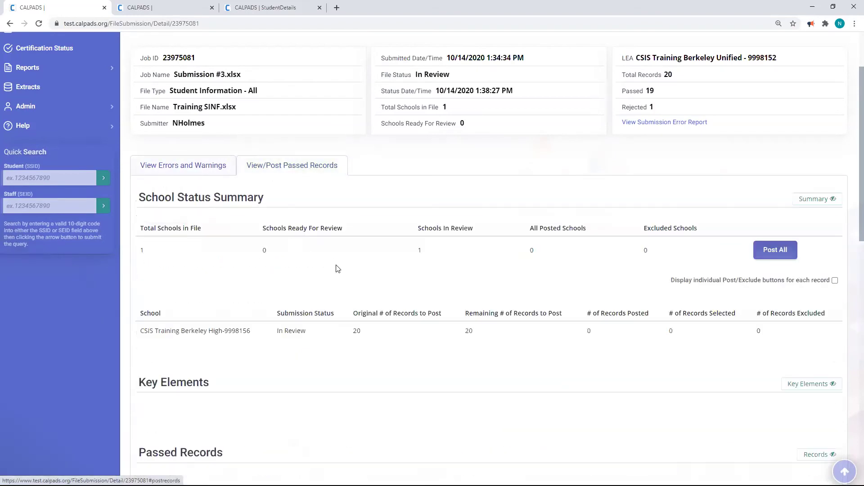
pyautogui.click(835, 280)
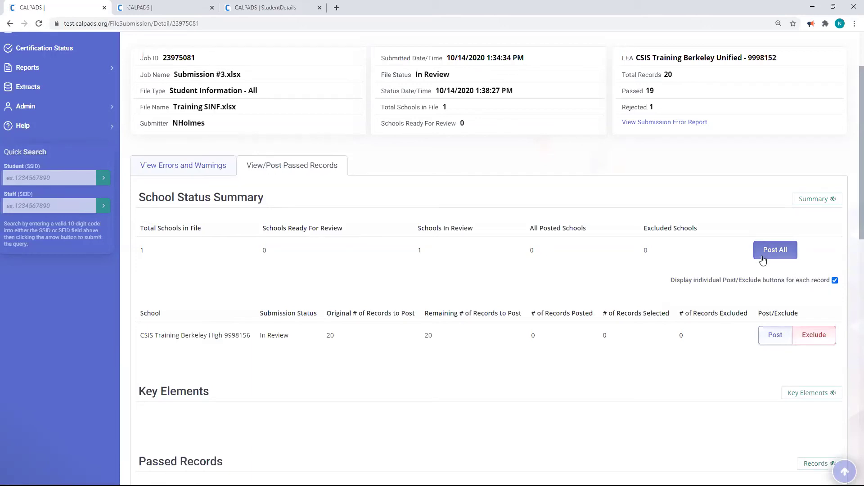
pyautogui.click(814, 337)
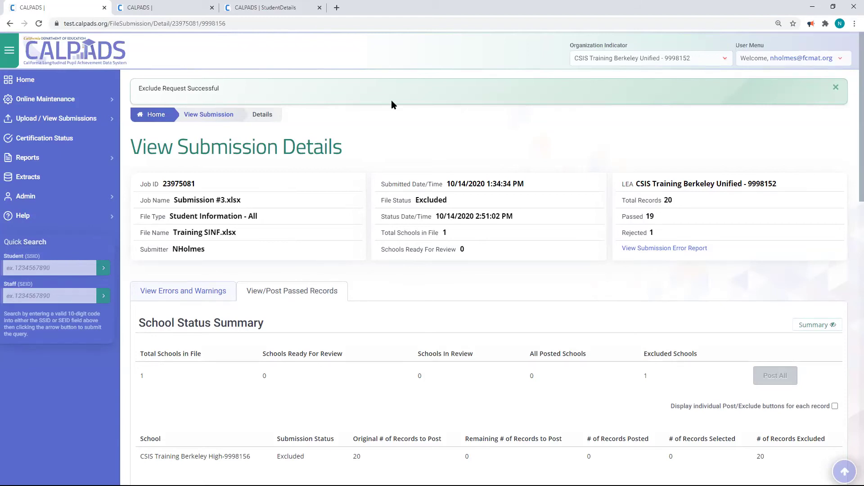
pyautogui.click(836, 88)
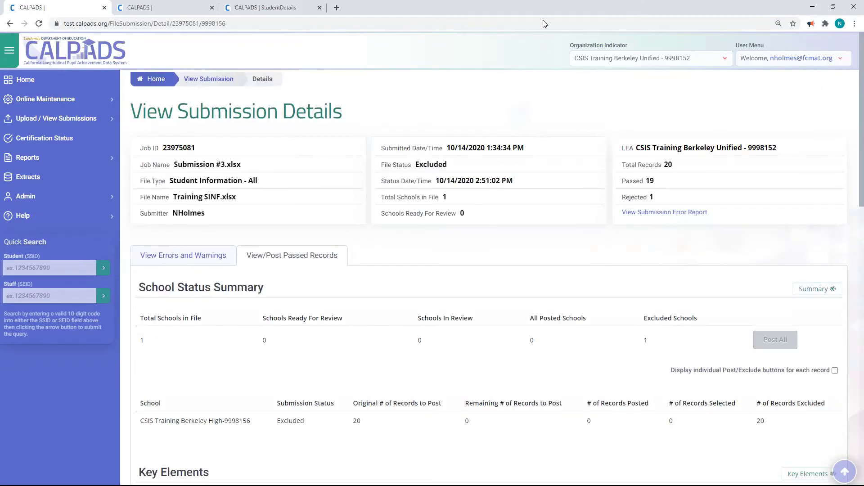
# Open Submission #2.xlsx from the submissions list and exclude its CSIS Training Berkeley High-9998156 records from posting.
pyautogui.click(228, 78)
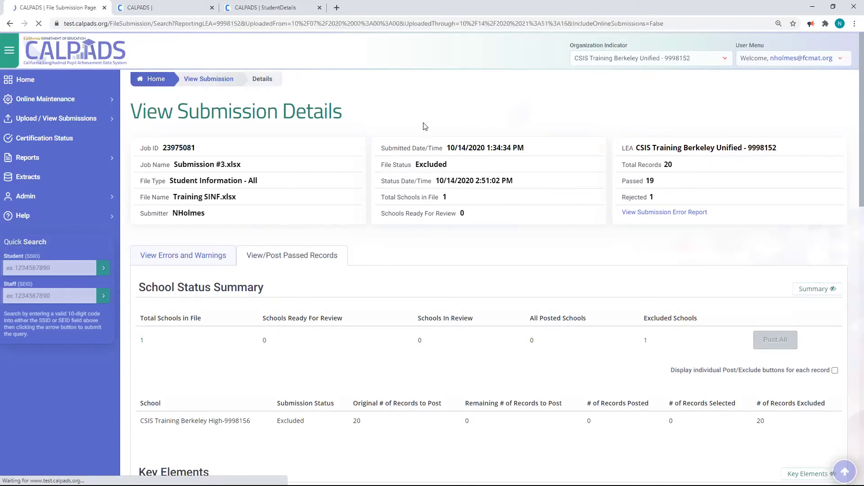
pyautogui.scroll(-3, 441, 169)
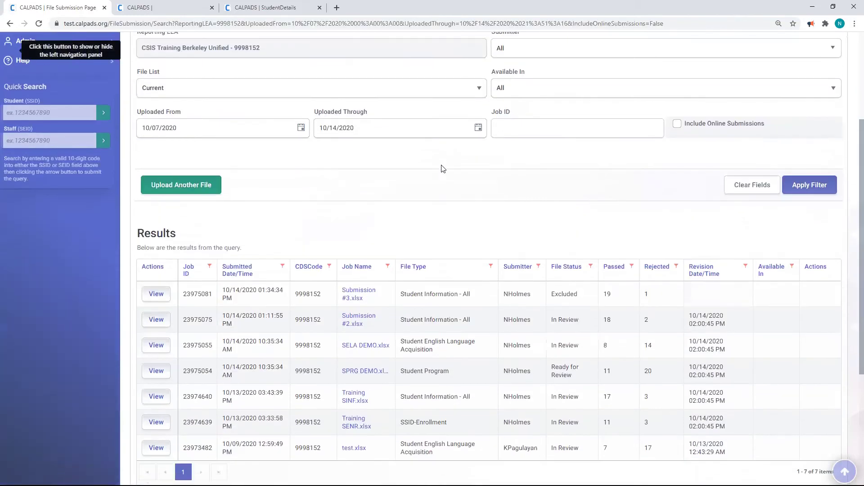
pyautogui.scroll(-2, 441, 168)
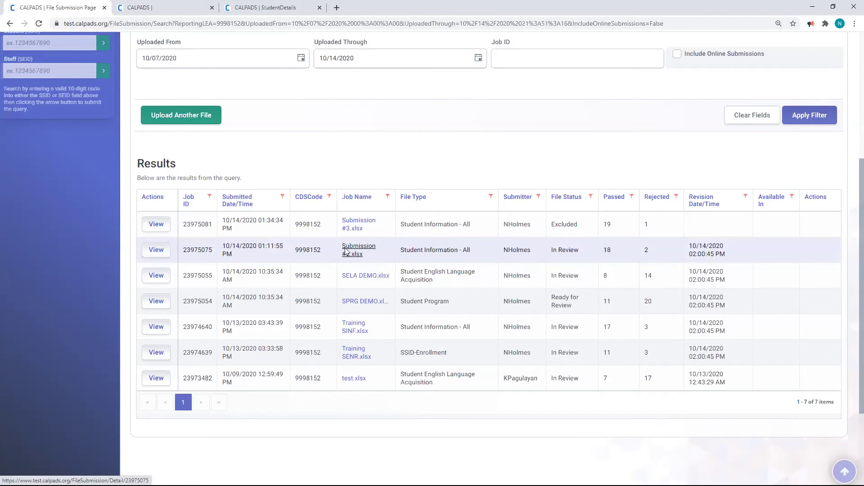
pyautogui.click(154, 258)
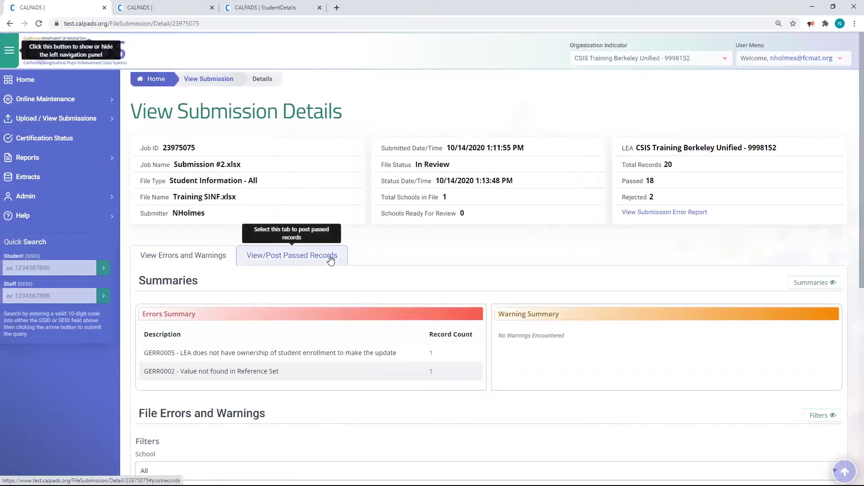
pyautogui.click(331, 259)
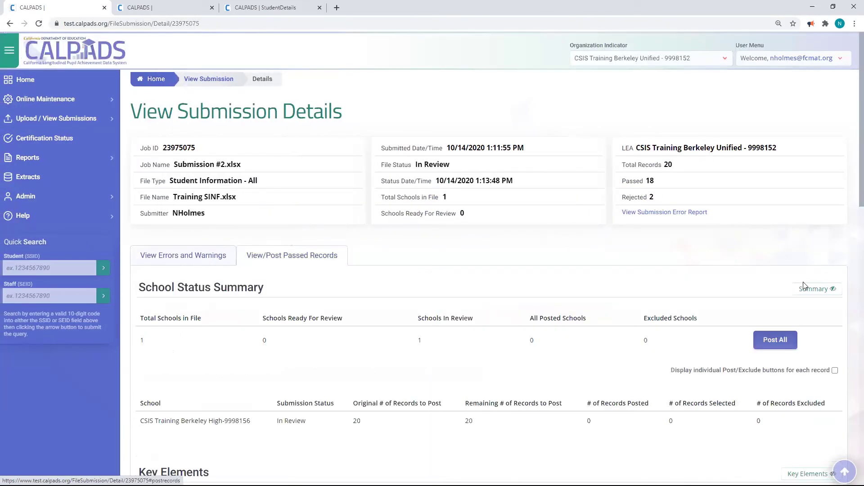
pyautogui.click(835, 371)
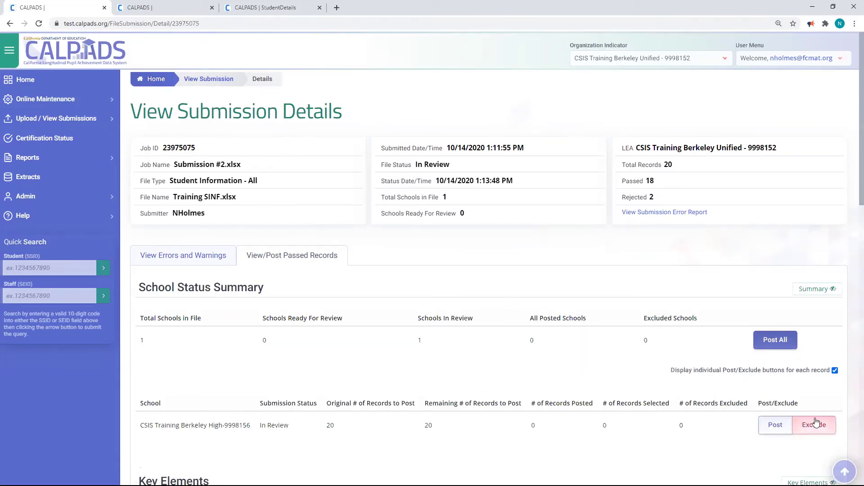
pyautogui.click(817, 425)
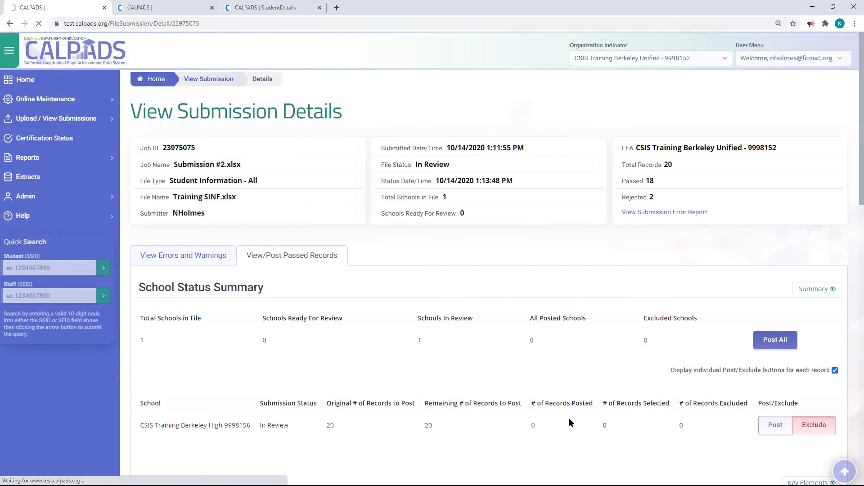
pyautogui.scroll(-2, 469, 453)
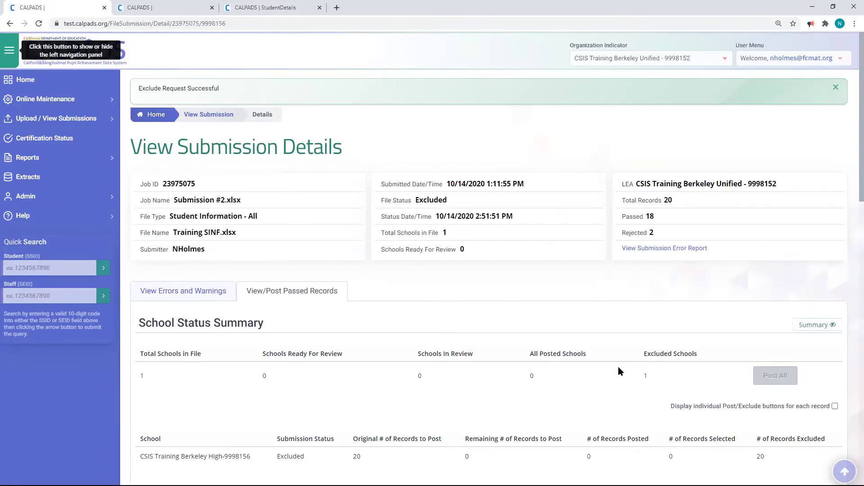
# Return to the View Submission list and review its File List filter options and the submissions' file statuses, revision dates and availability.
pyautogui.click(214, 116)
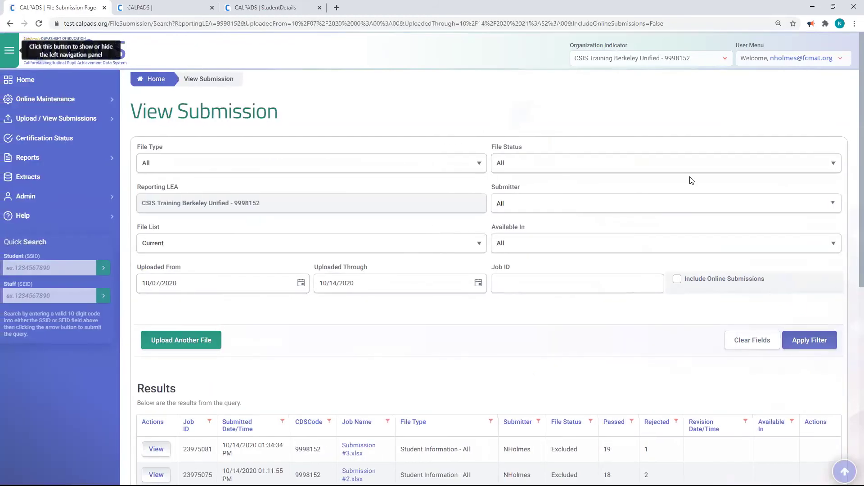
pyautogui.scroll(-3, 691, 180)
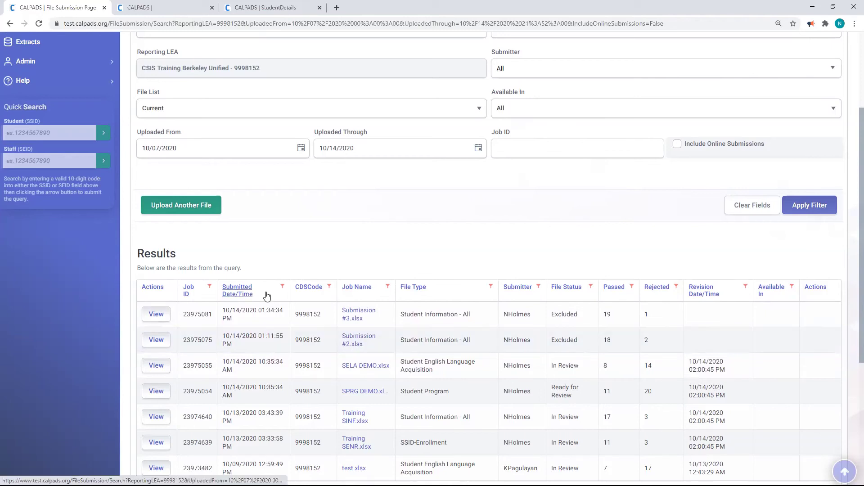
pyautogui.scroll(3, 284, 352)
pyautogui.click(243, 245)
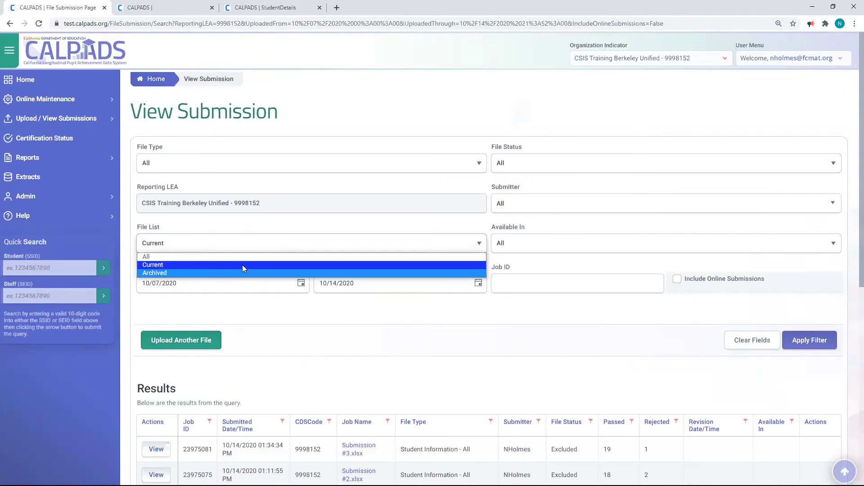
pyautogui.click(564, 356)
pyautogui.scroll(-1, 566, 335)
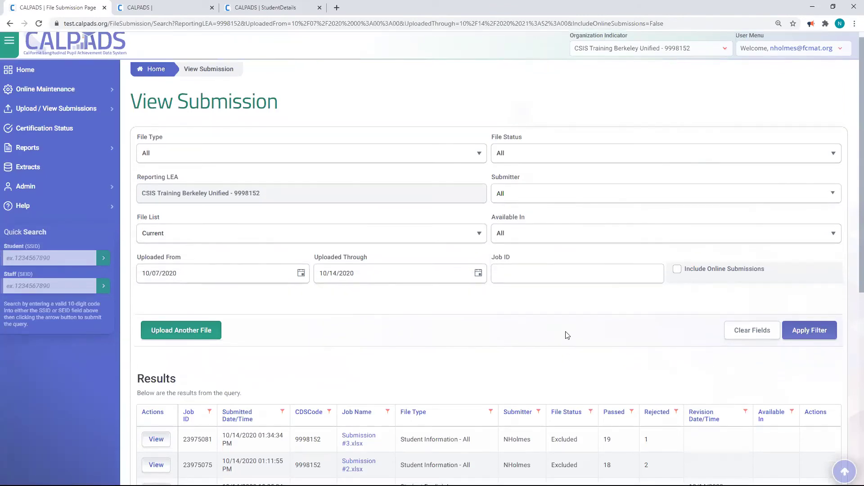
pyautogui.scroll(-5, 566, 336)
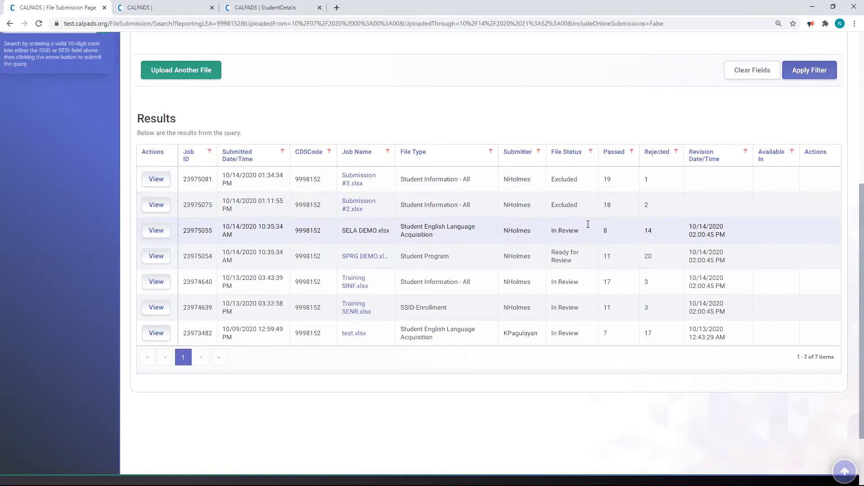
pyautogui.scroll(3, 554, 303)
pyautogui.scroll(3, 554, 303)
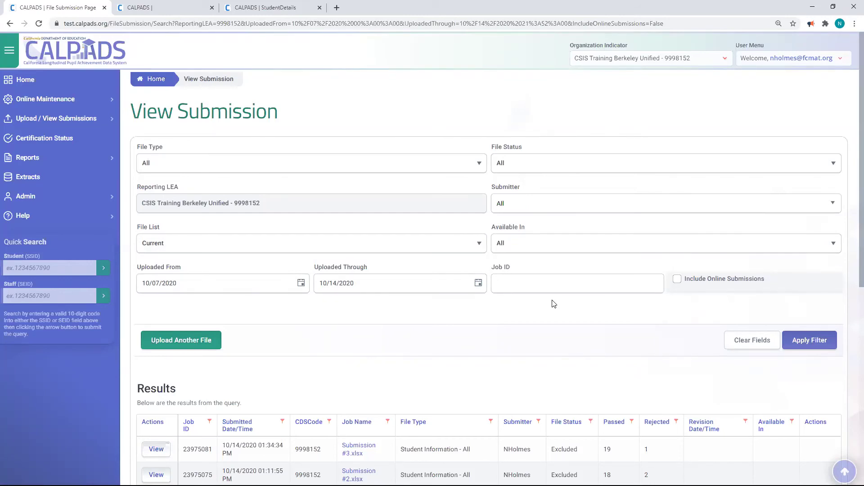
pyautogui.scroll(-2, 553, 304)
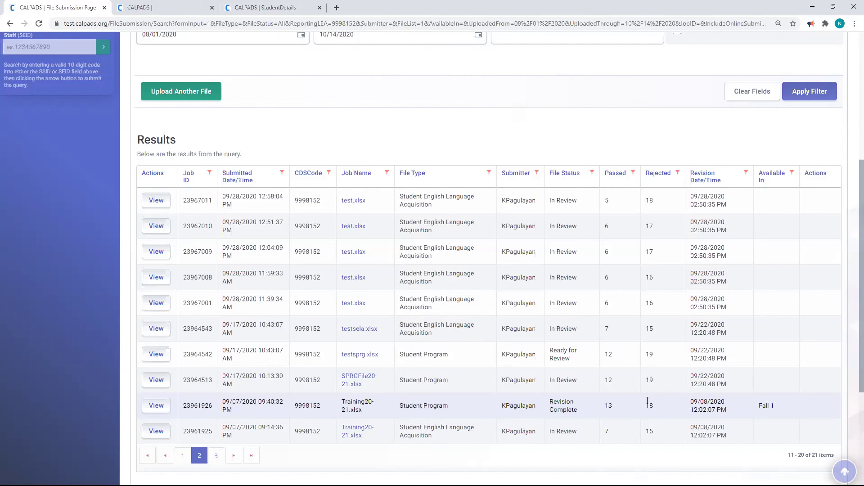
pyautogui.scroll(5, 525, 124)
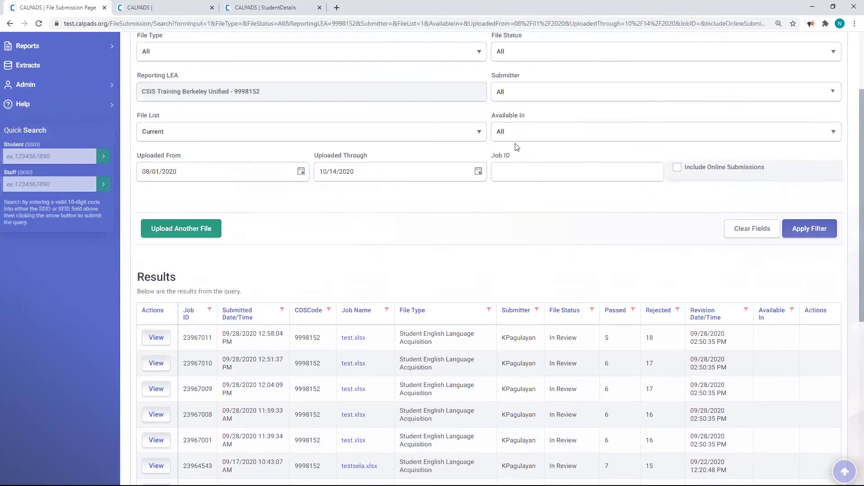